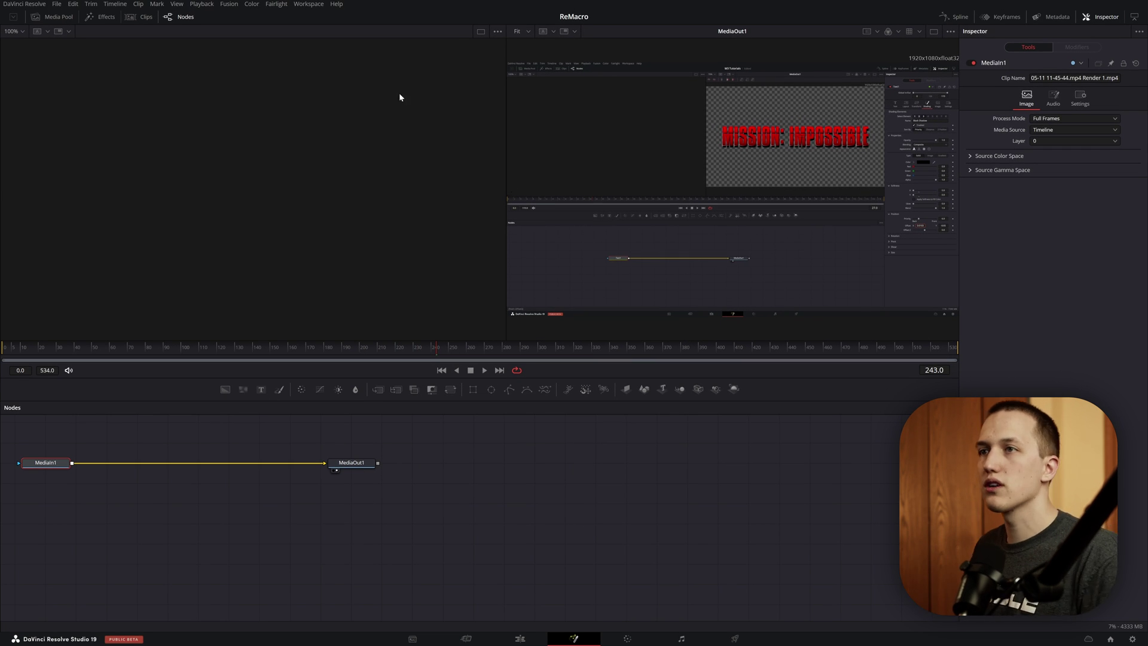
Step: Look through the installed scripts in the menu bar next to the Edit page's Effects library
left_click(297, 4)
mouse_move(336, 294)
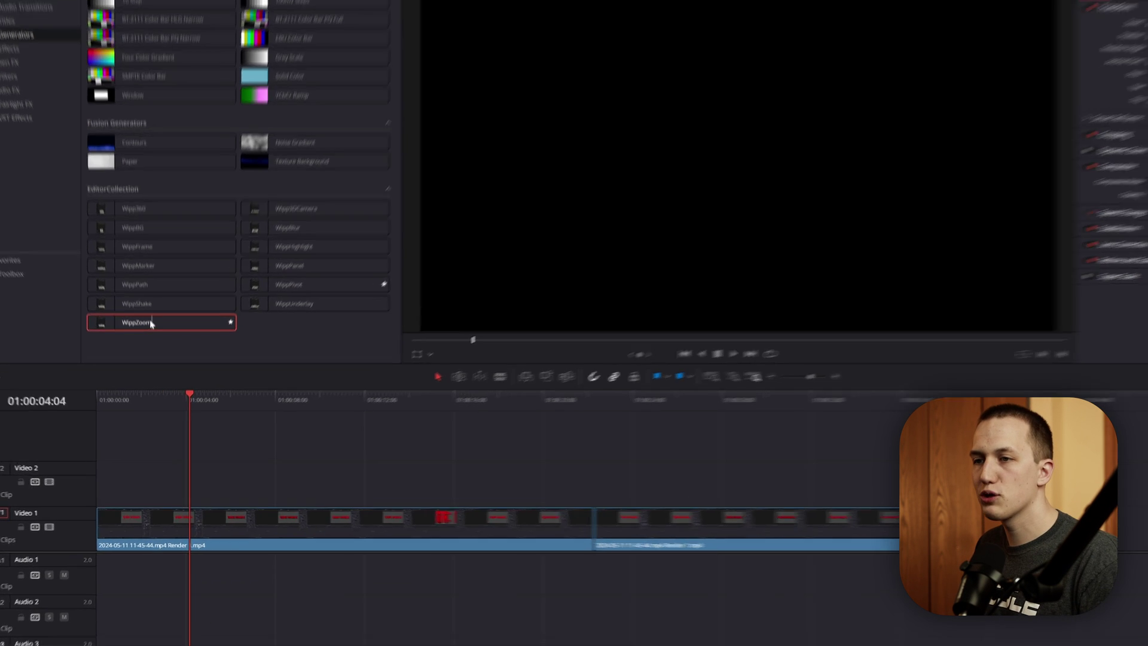
Step: Place WippZoom on Video 2 above the title, make it zoom in only with 0.5 Anim Length, and preview
left_click_drag(157, 346, 228, 474)
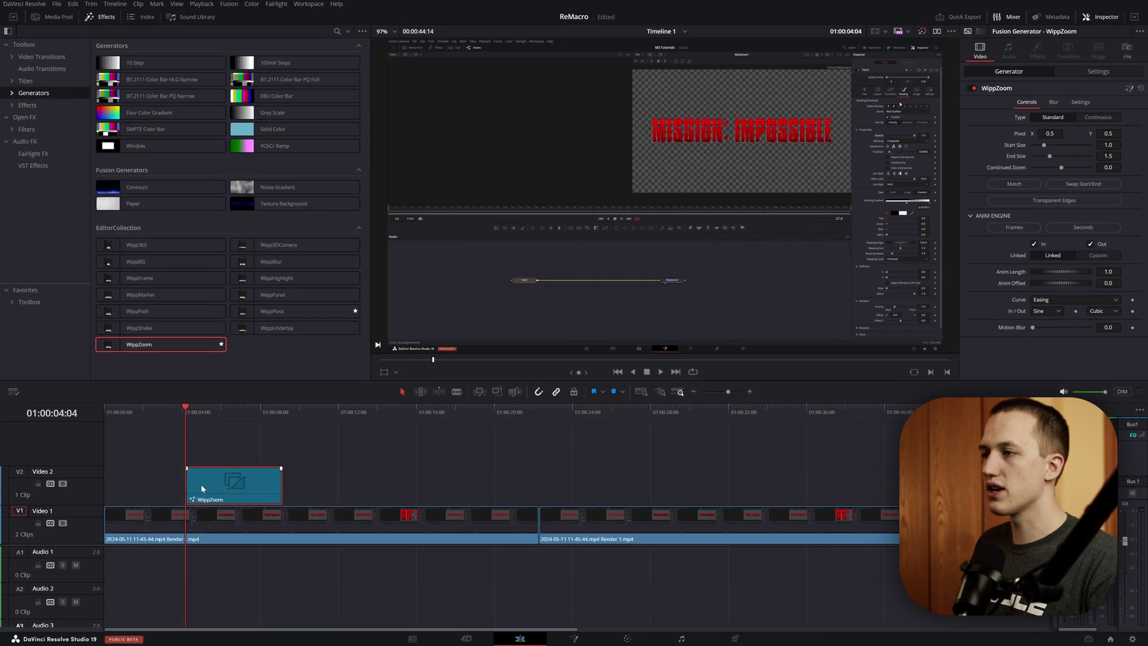
key("space")
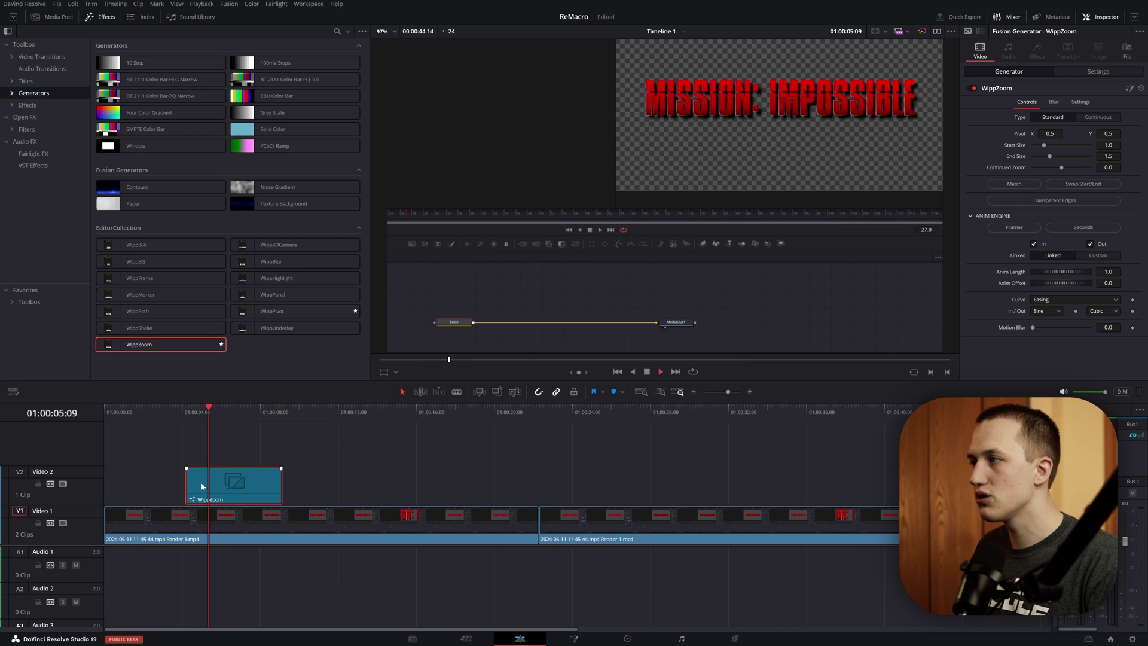
left_click(189, 412)
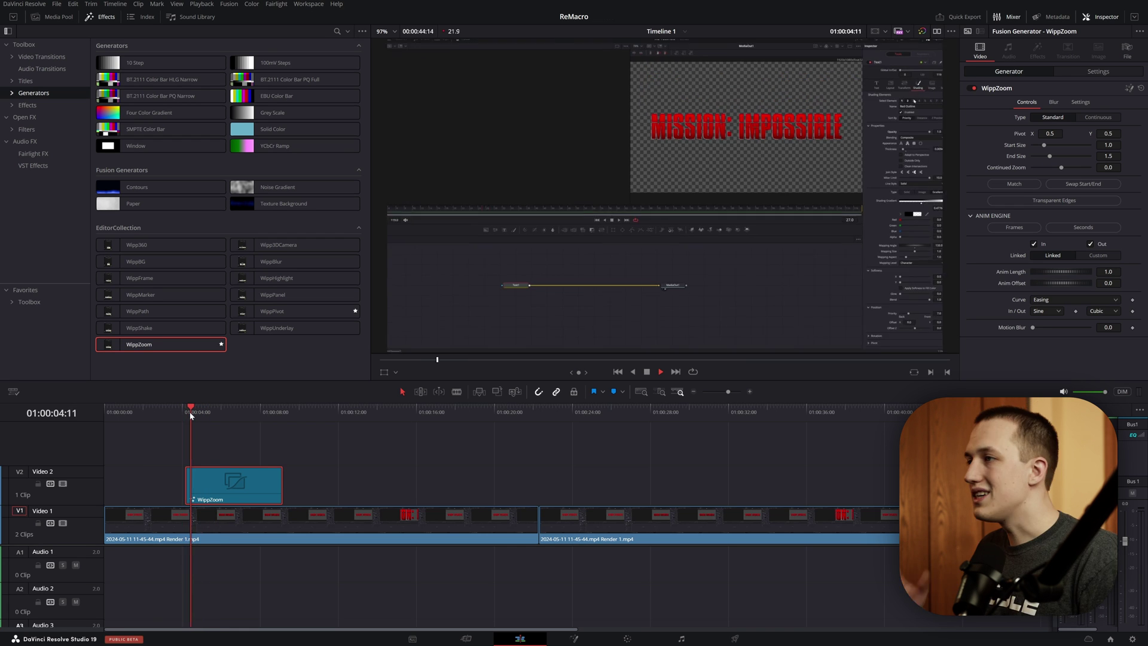
key("space")
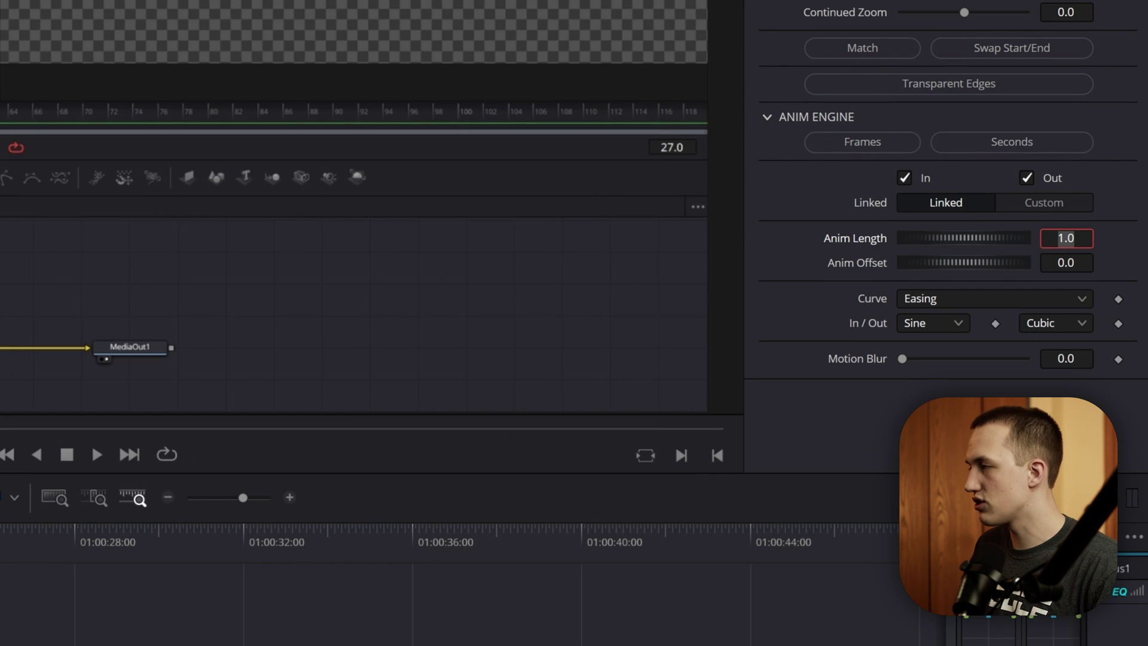
key("Return")
key("space")
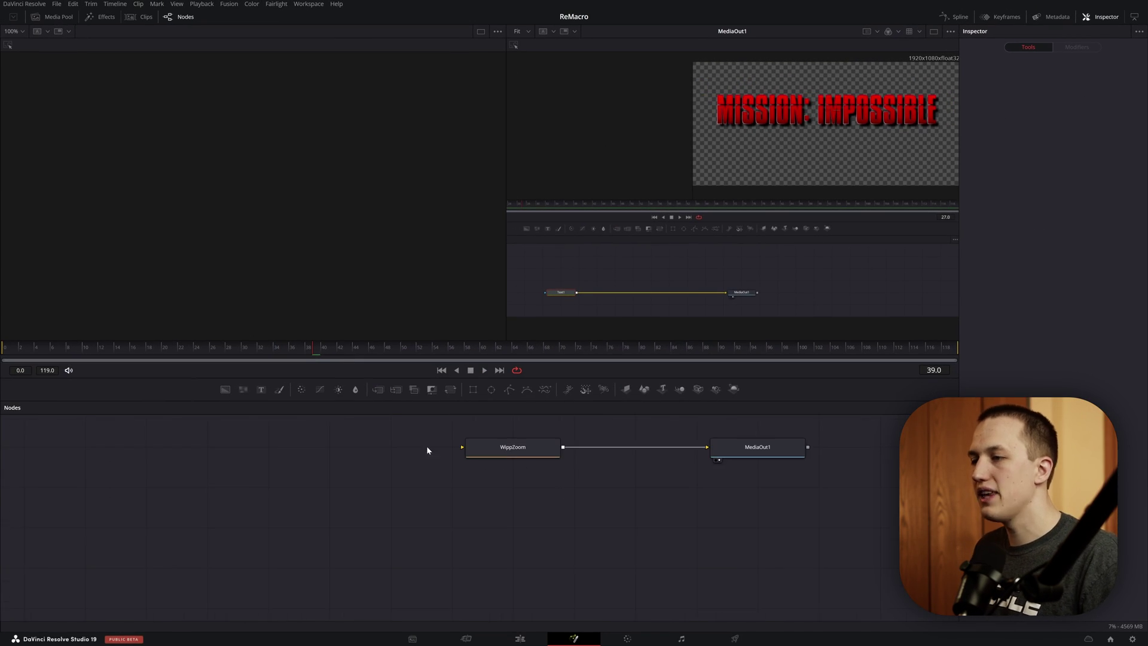
Step: Select the WippZoom node in Fusion and launch the WippReMacro script
left_click(521, 449)
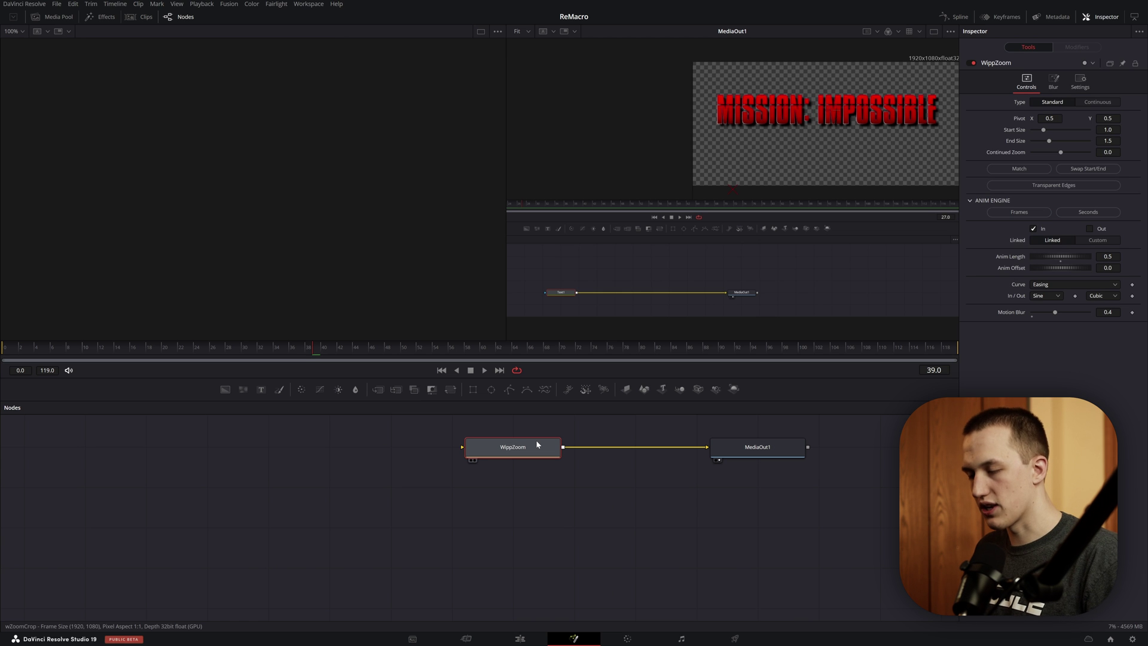
left_click(309, 4)
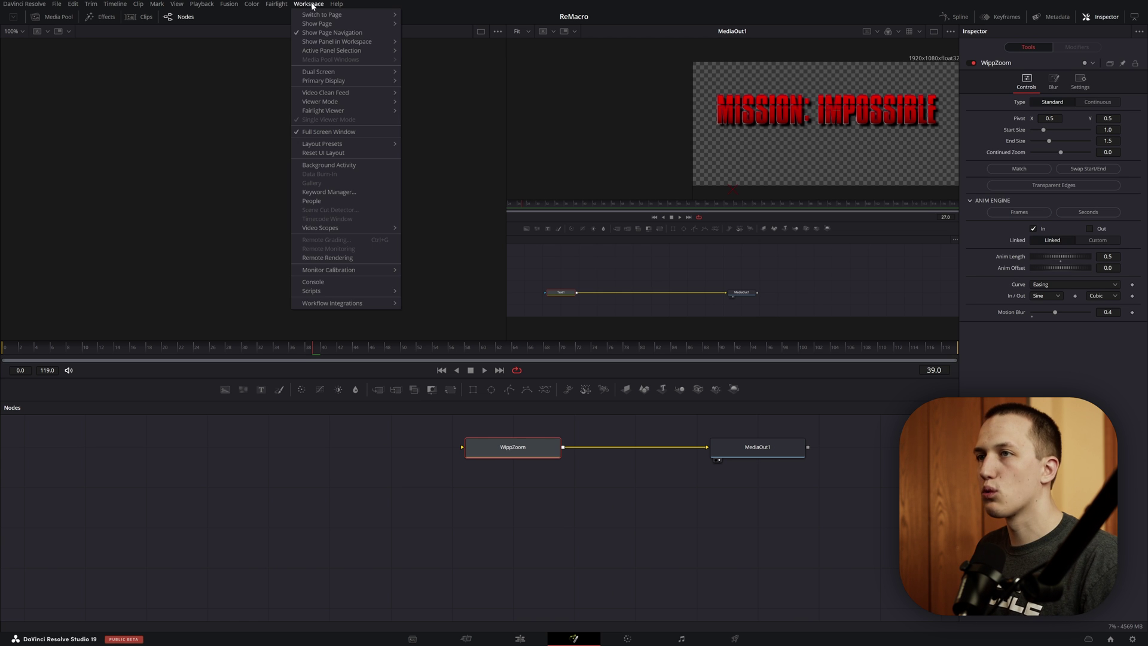
mouse_move(377, 291)
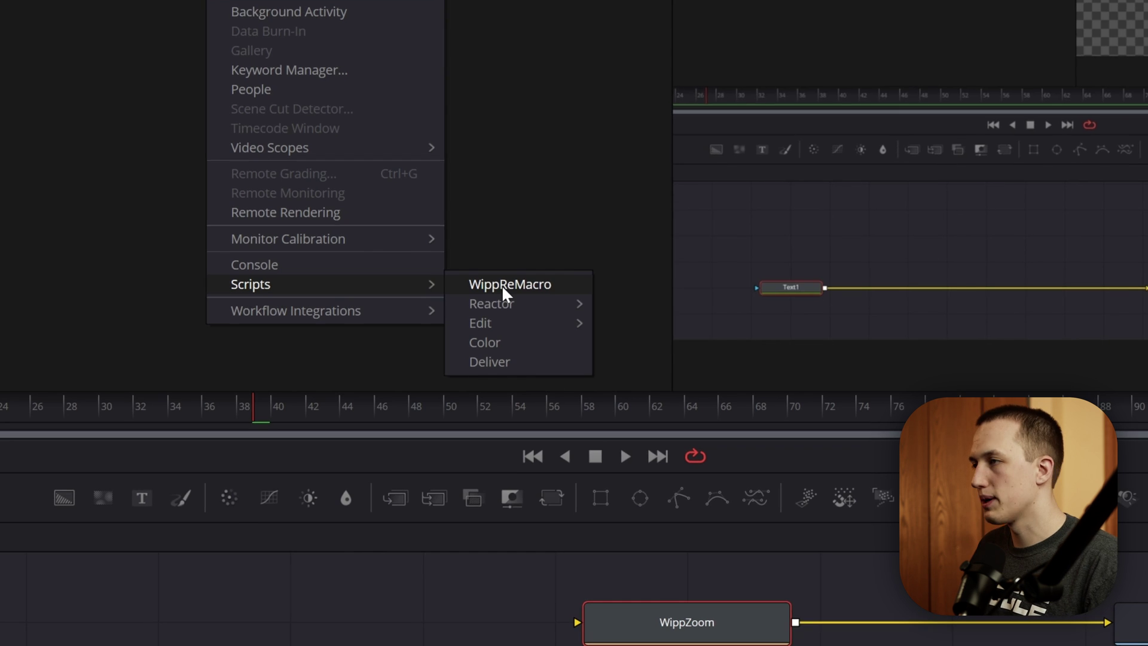
left_click(501, 285)
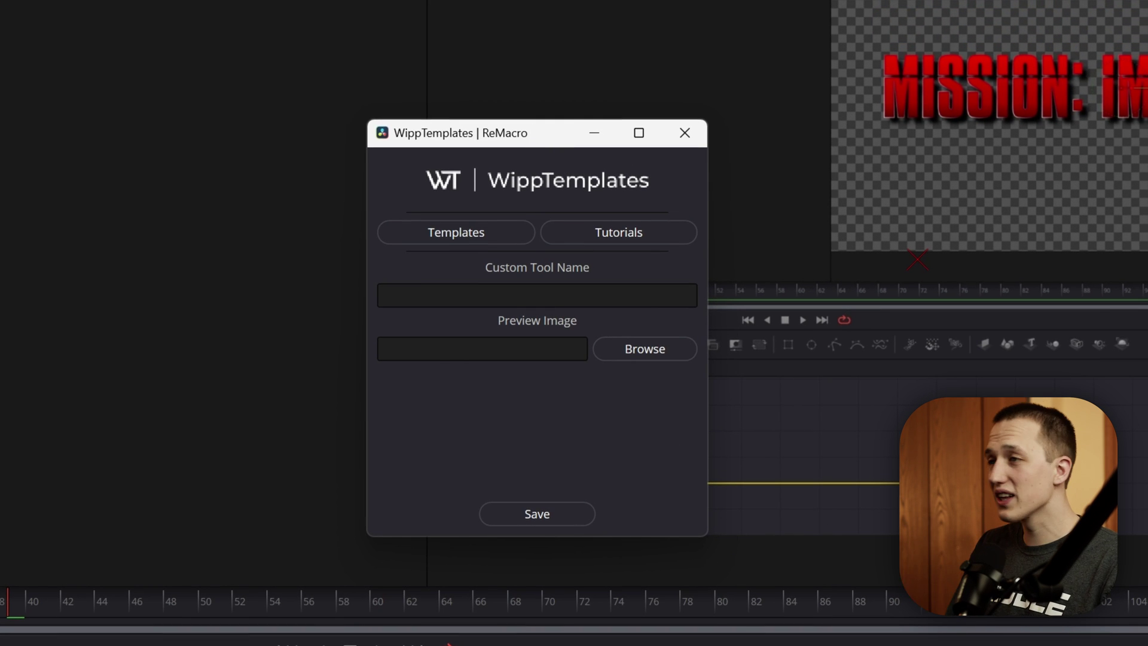
Step: Name the tool 'WippZoom - In - Fast', choose WippZoom Thumbnail.png as its preview, and save
left_click_drag(556, 133, 597, 112)
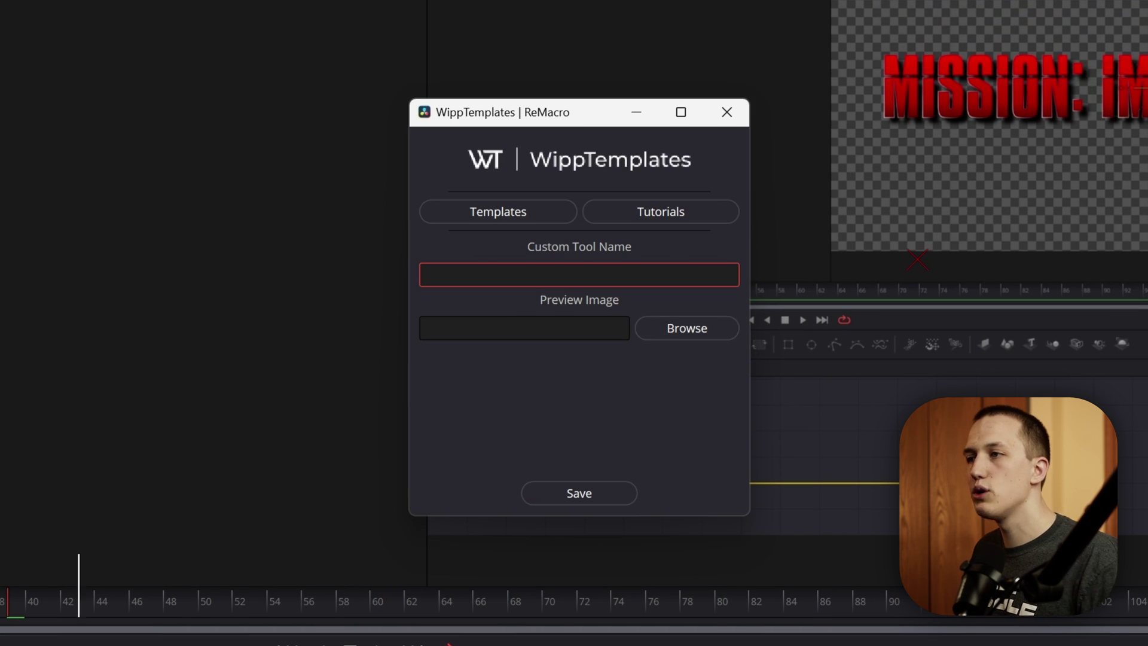
type("WippZoom - In - Fast")
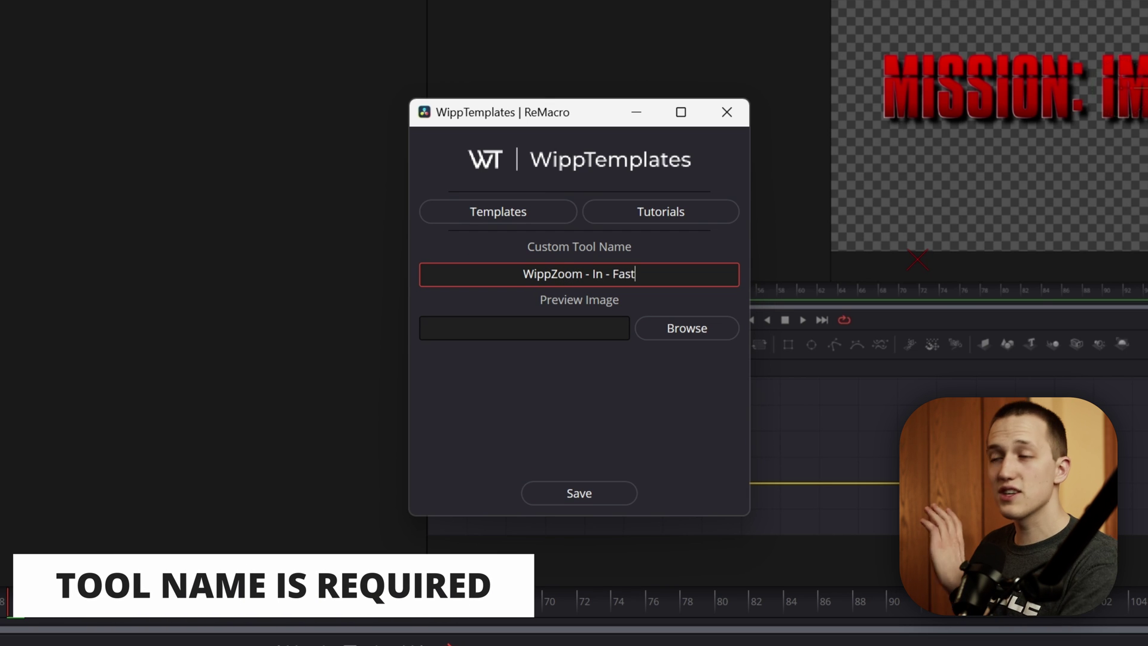
key("Tab")
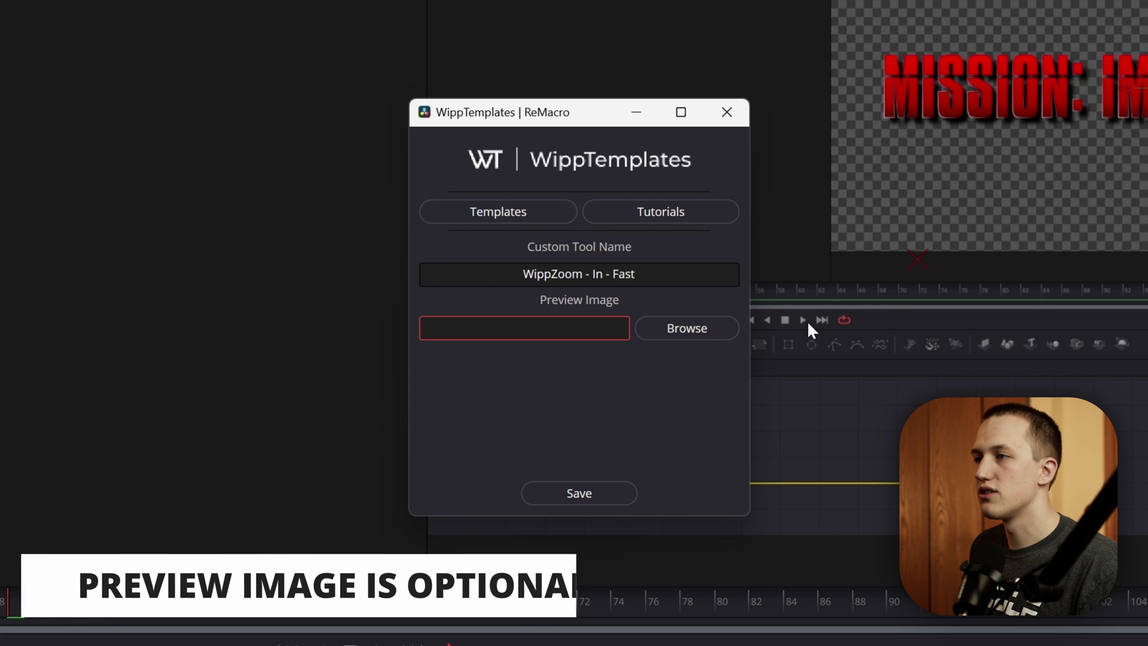
left_click(683, 332)
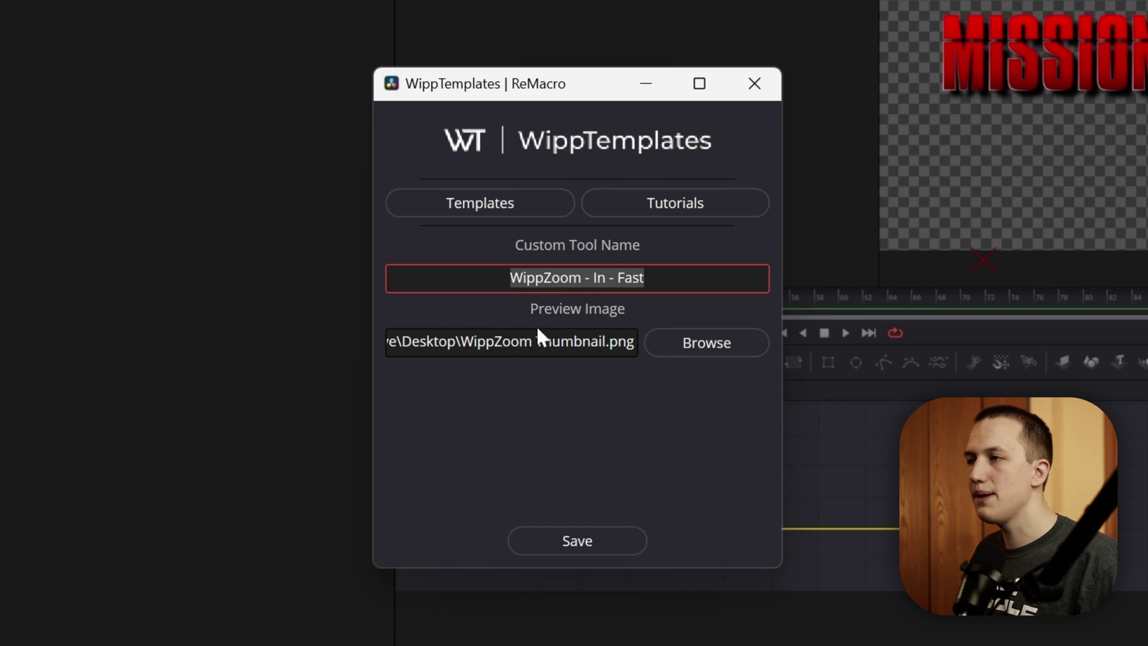
left_click_drag(461, 342, 635, 342)
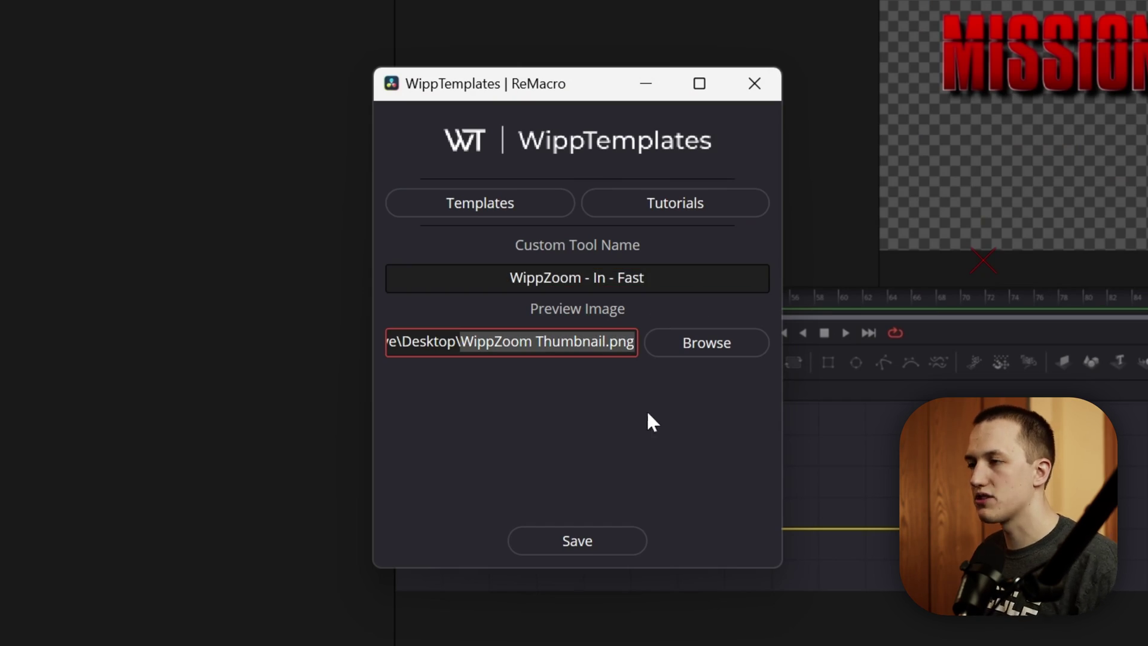
left_click(622, 542)
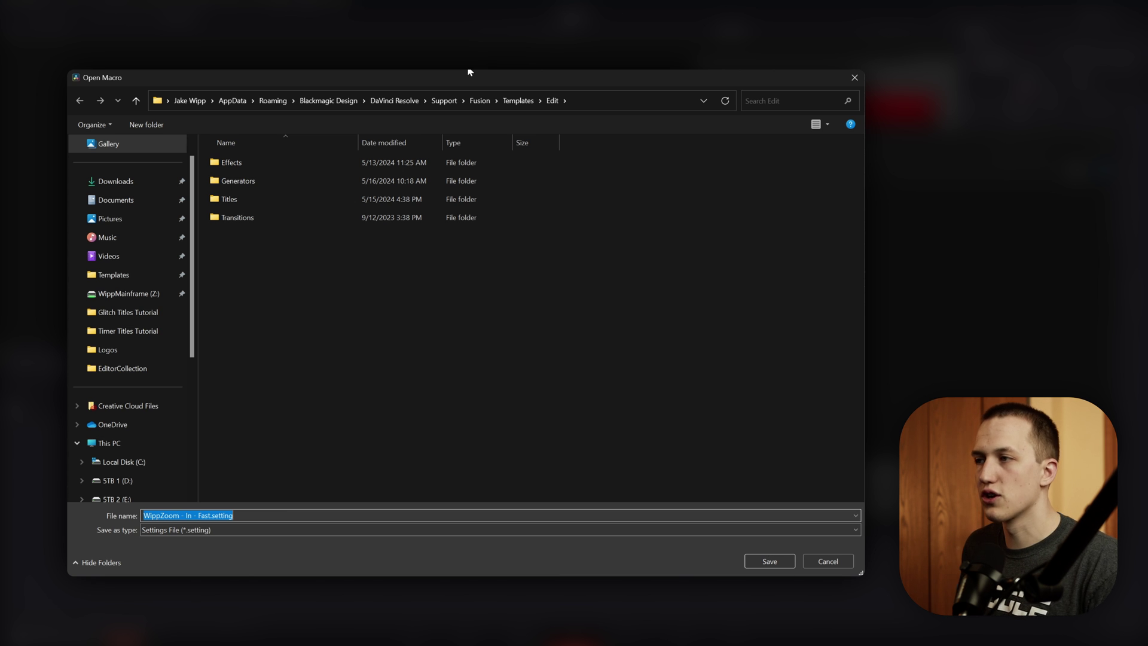
Step: Save the macro into a new Custom Tools folder under Generators > WippTemplates
double_click(250, 180)
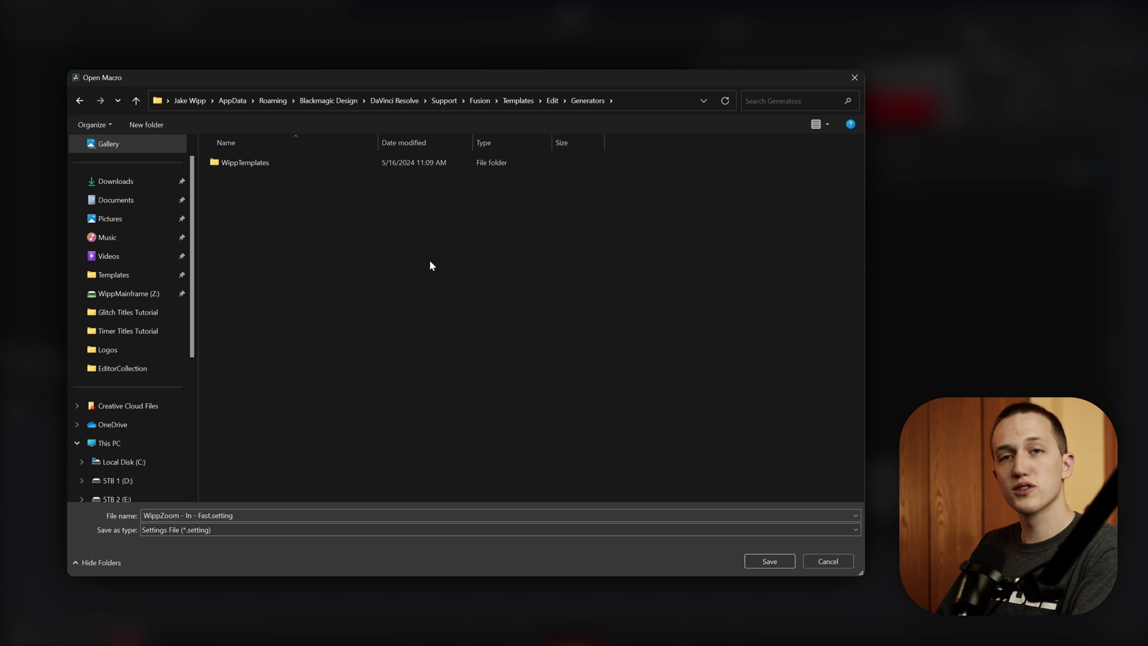
double_click(249, 161)
left_click(145, 124)
type("Custom Tools")
key("Return")
double_click(290, 163)
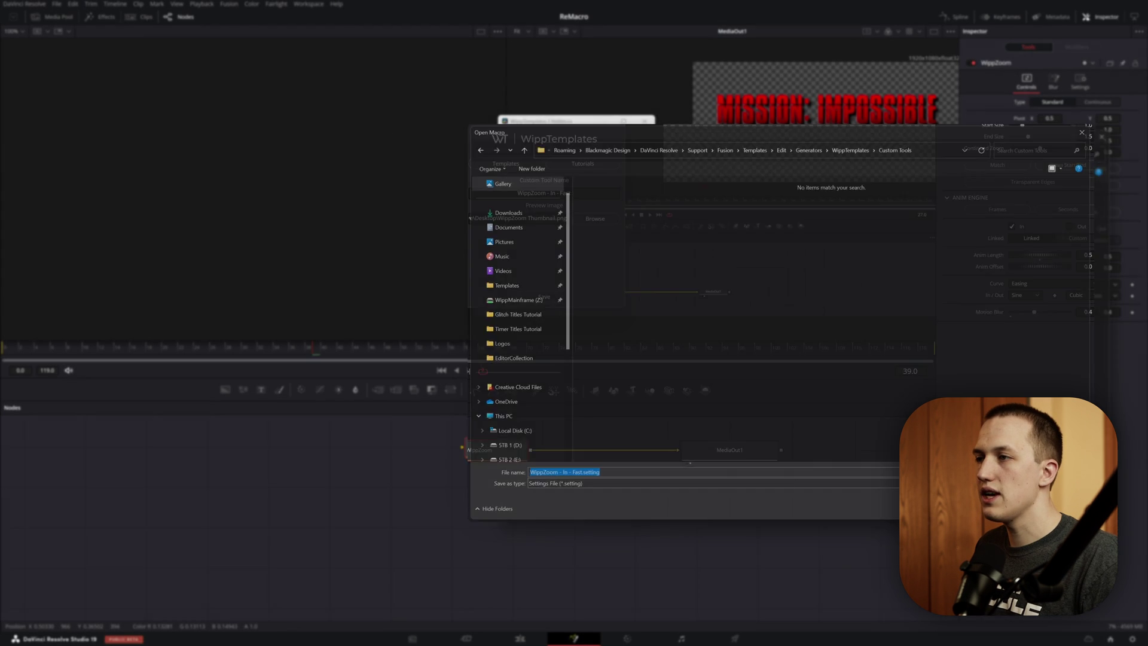
key("Return")
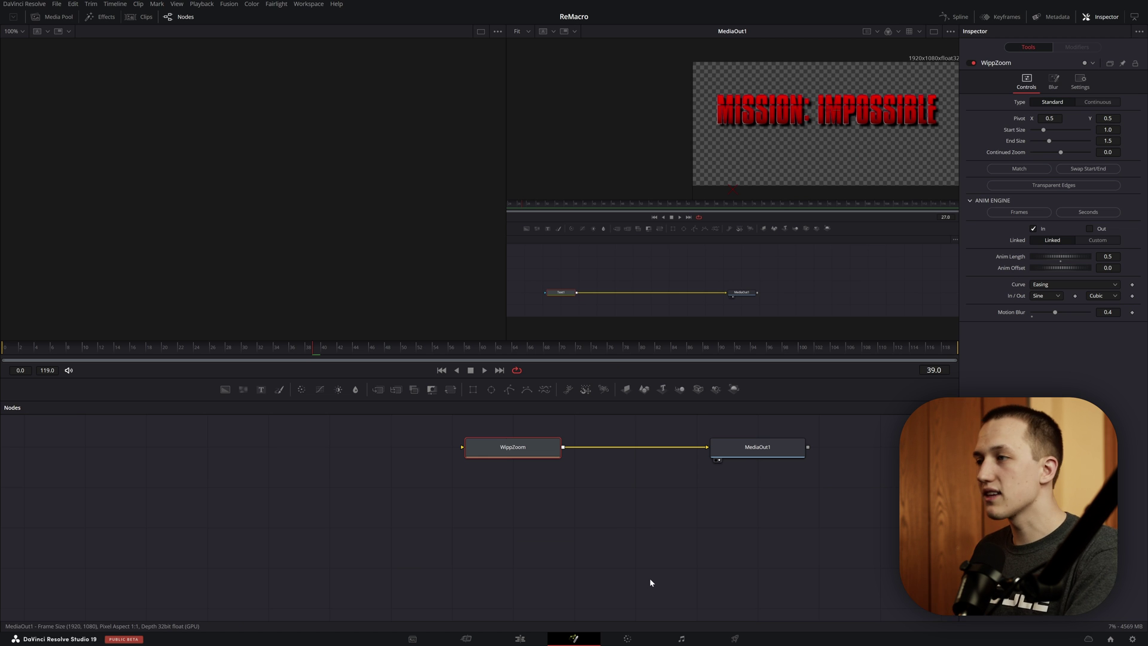
Step: Back on the Edit page, place WippZoom - In - Fast from Generators on Video 2 and preview it
left_click(622, 496)
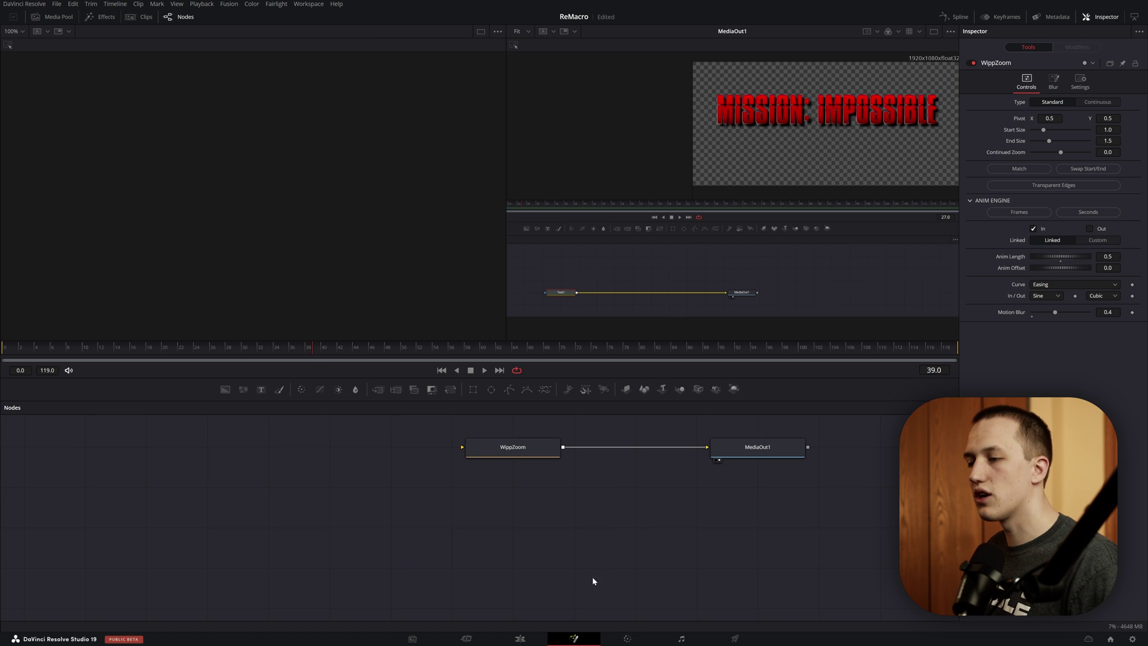
left_click(519, 638)
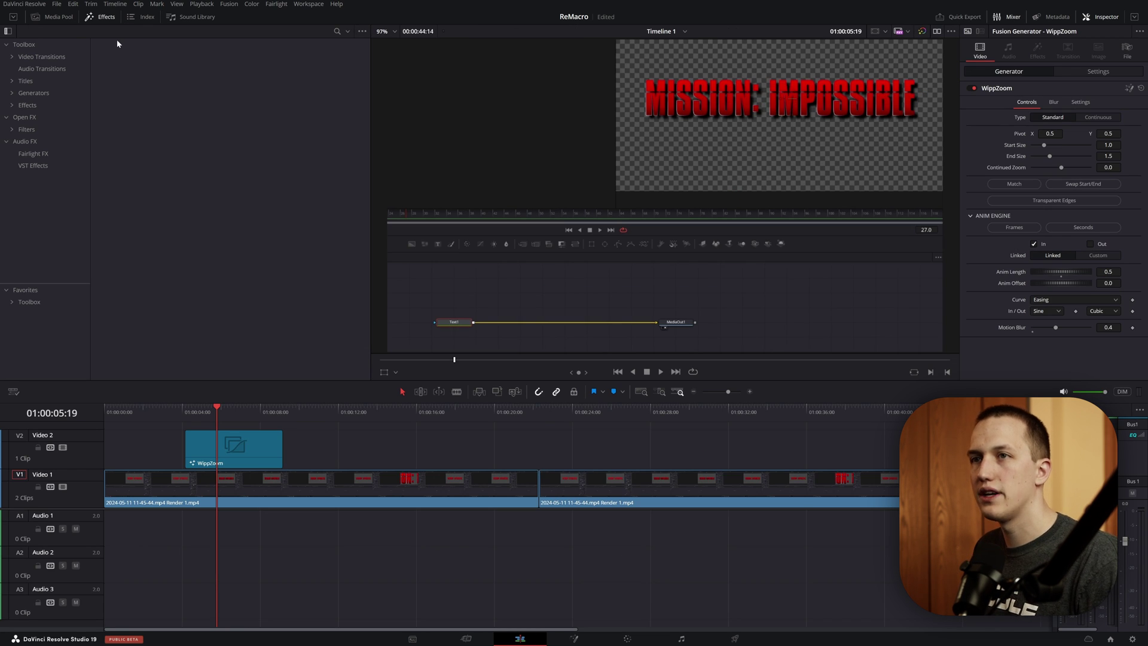
left_click(33, 92)
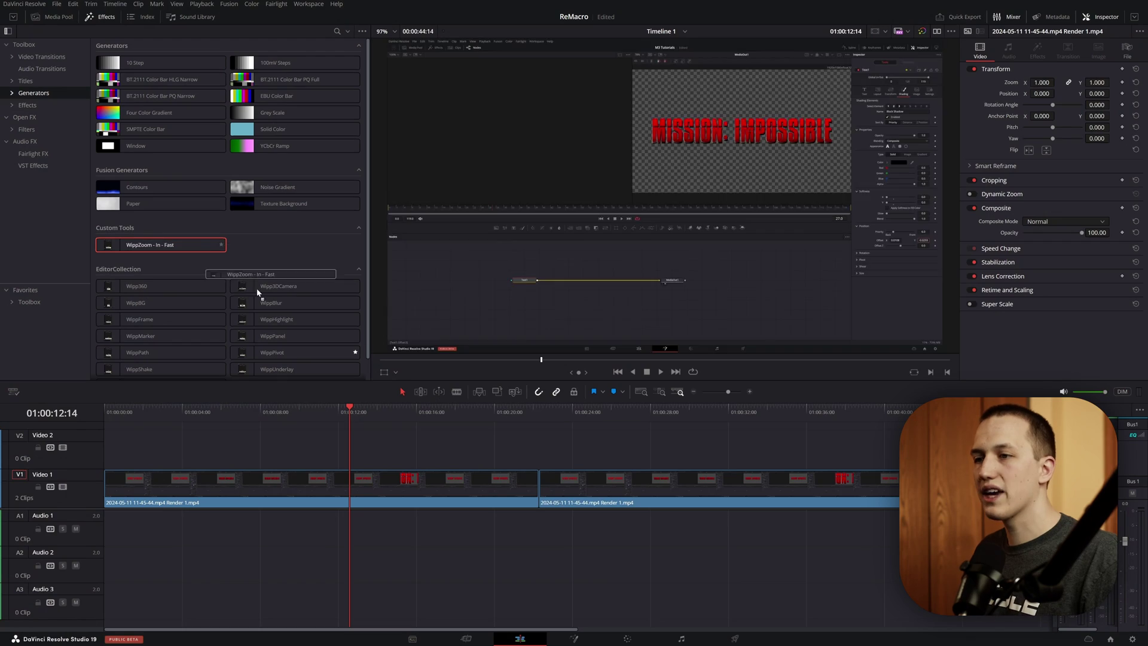
left_click_drag(270, 327, 359, 447)
key("space")
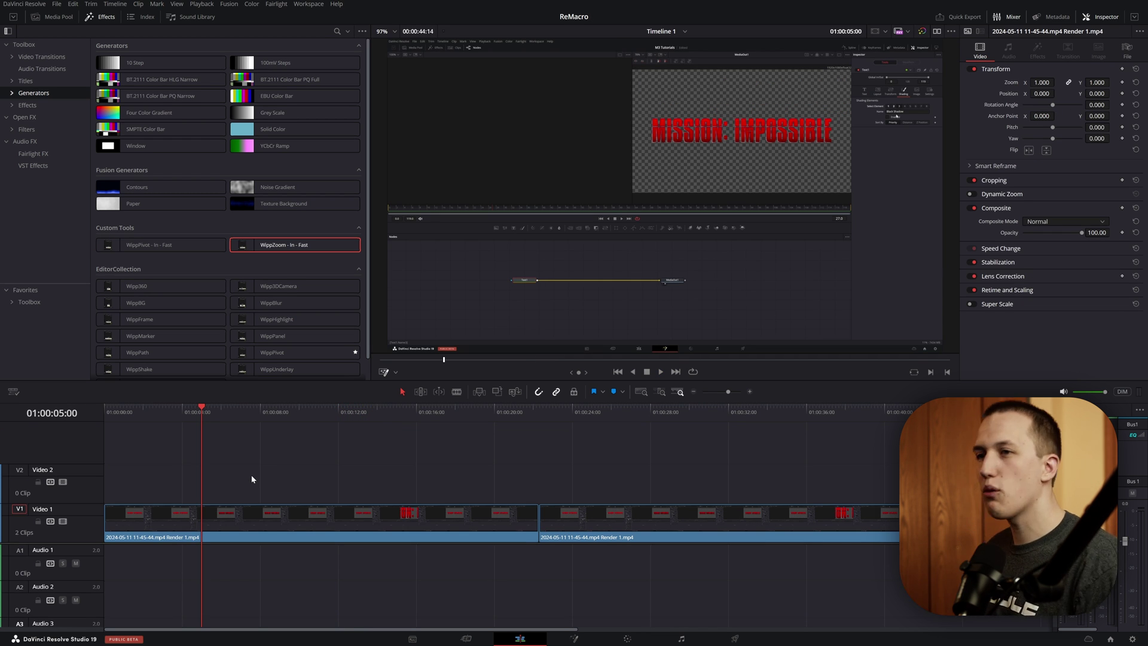
Step: Add another WippZoom - In - Fast near the start and move its pivot up-right over the title
left_click_drag(287, 246, 177, 477)
left_click(160, 411)
key("space")
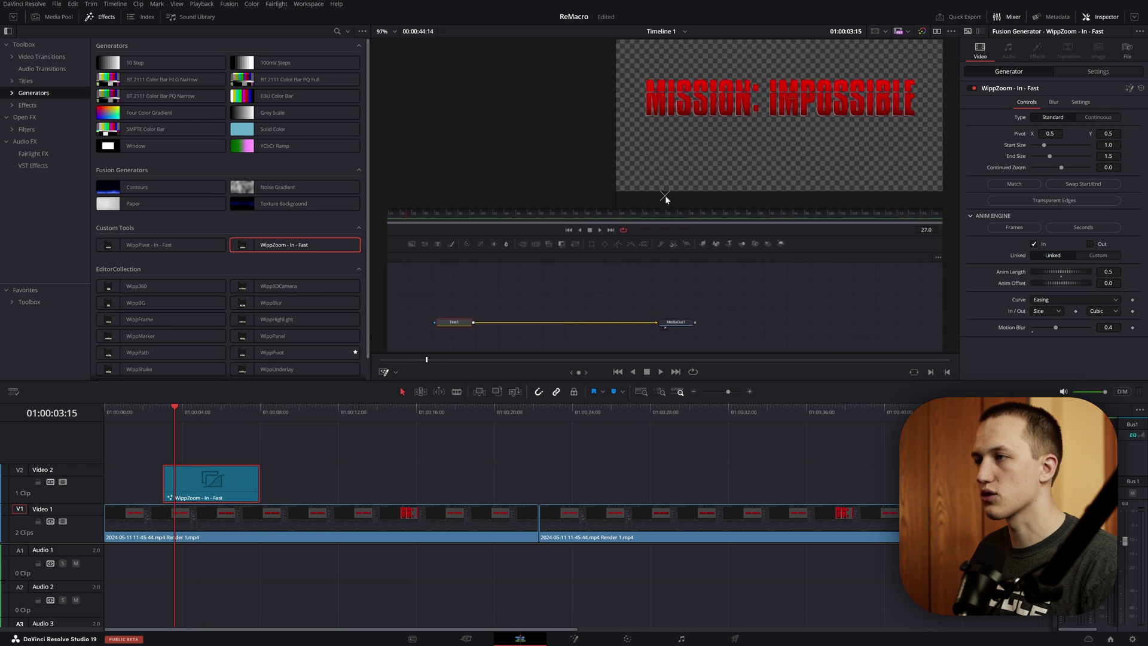
left_click_drag(665, 198, 807, 113)
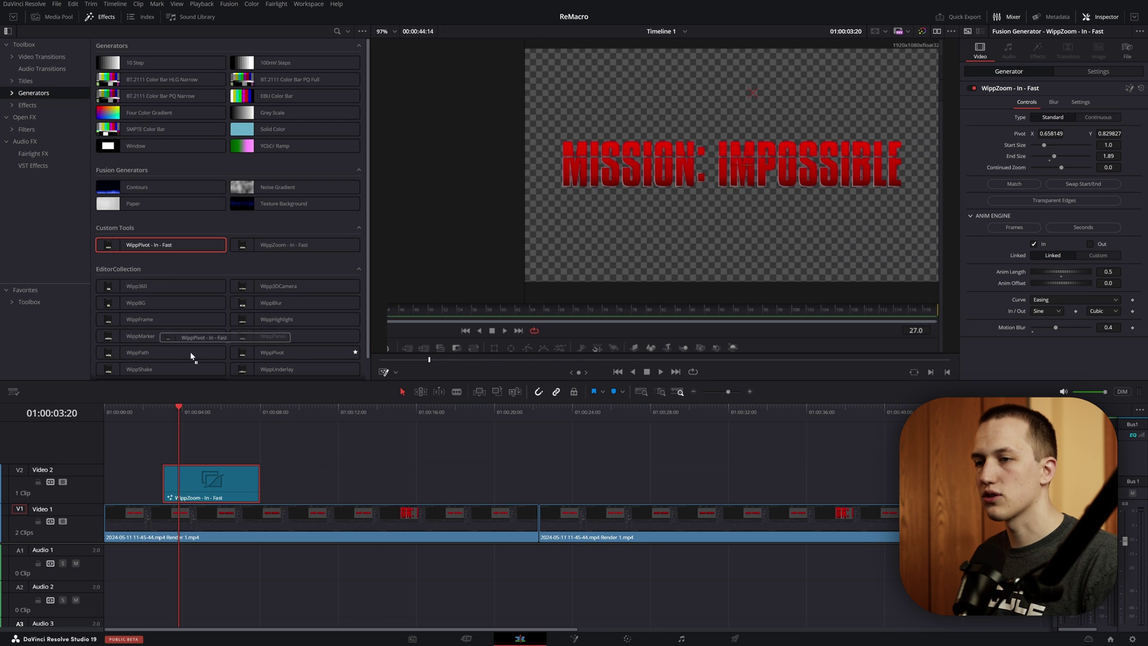
Step: Place a WippPivot clip above the recording, match its start to the current framing, and play it
left_click_drag(194, 378, 197, 483)
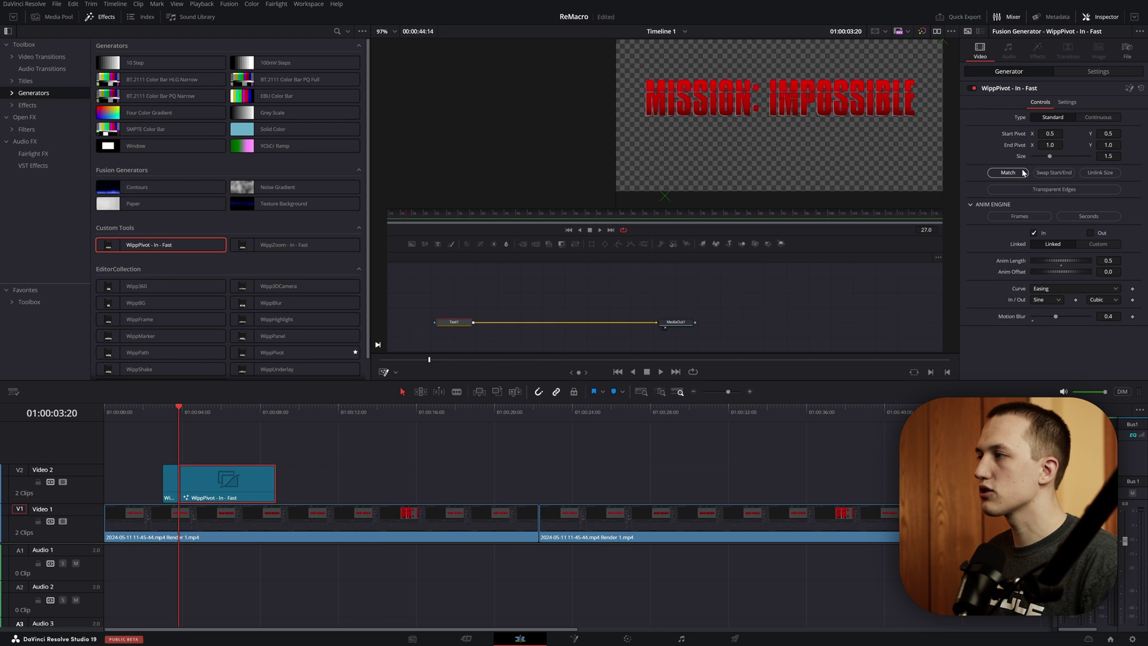
left_click(1008, 173)
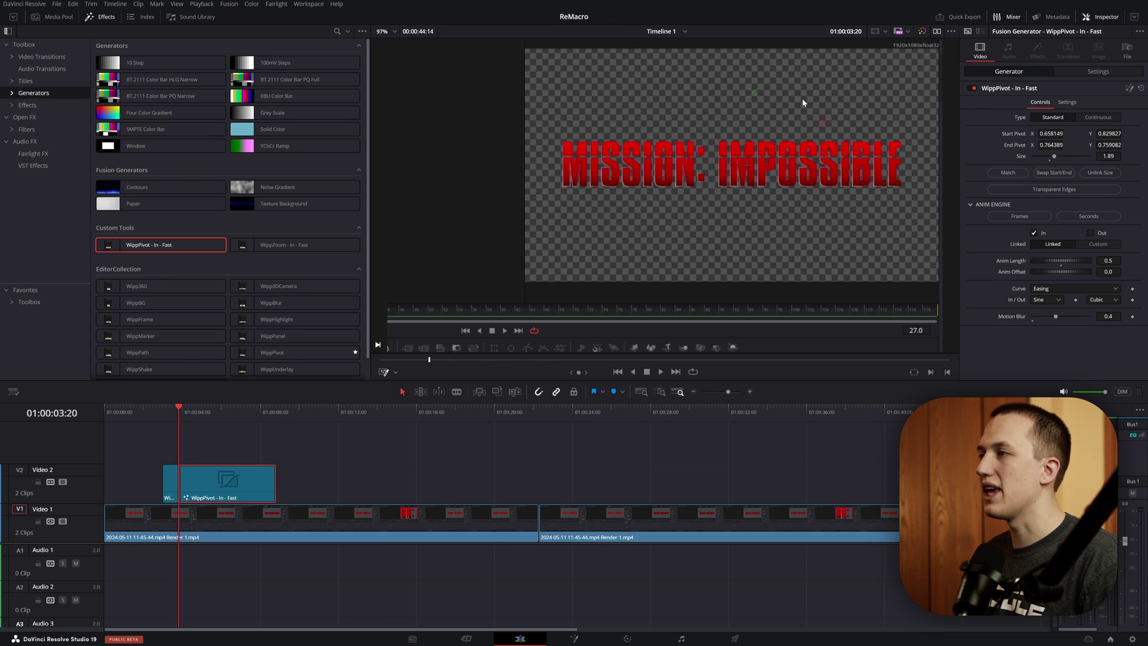
left_click(166, 407)
key("space")
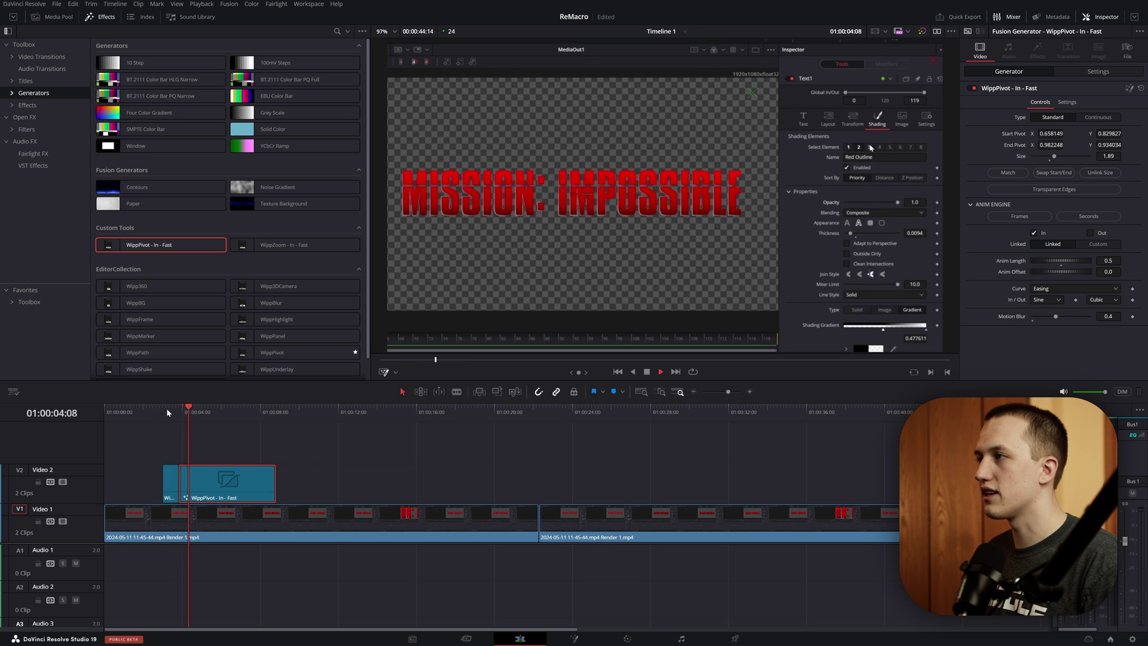
key("space")
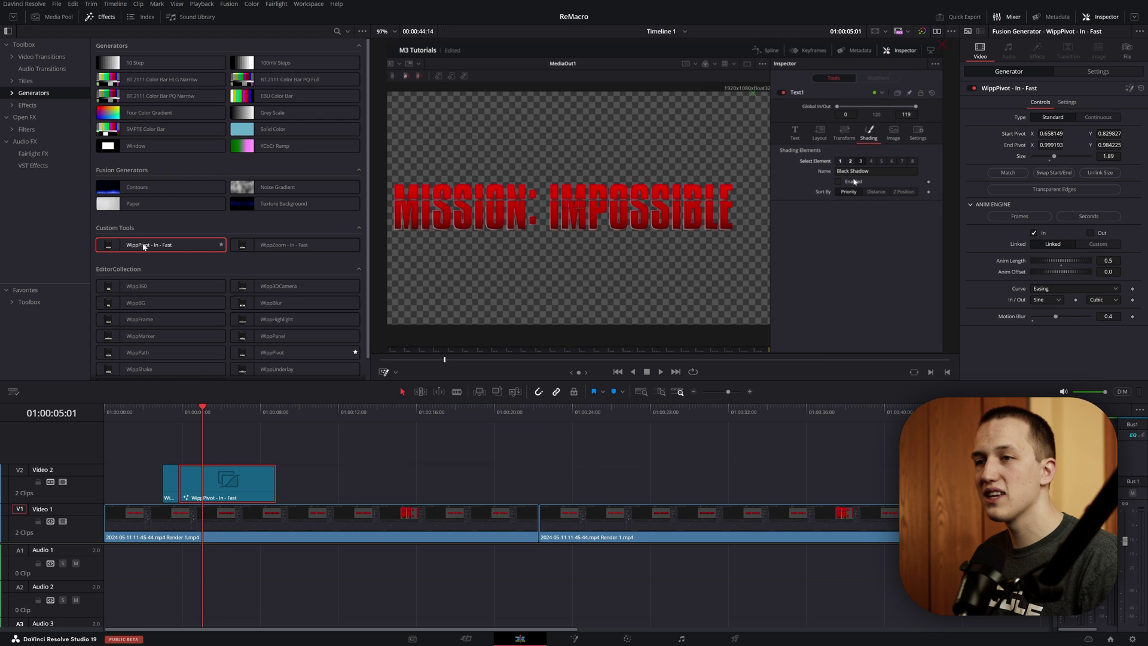
key("space")
Step: Chain a second WippPivot clip at the playhead, matched to the previous zoom, and review both
left_click_drag(261, 336, 220, 481)
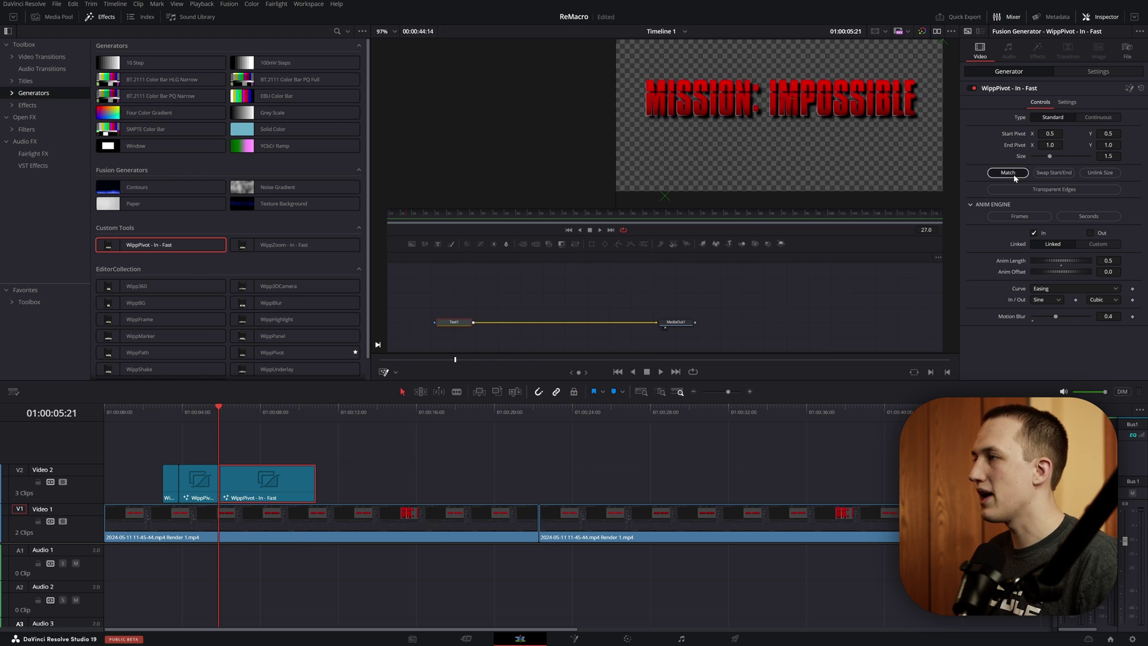
left_click(1009, 173)
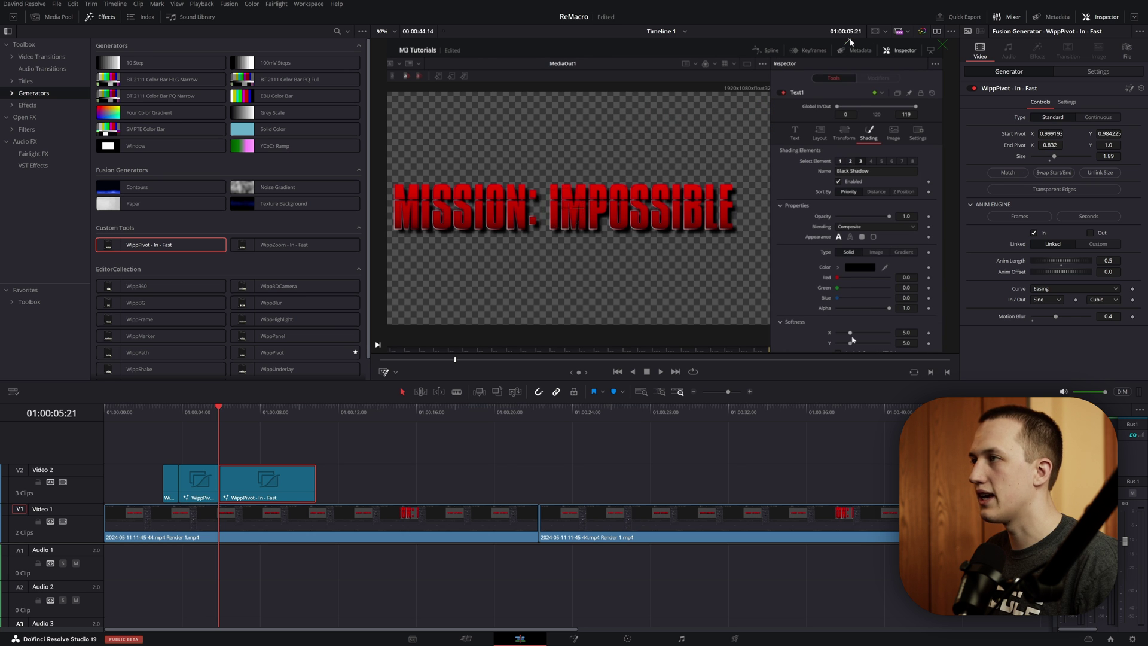
left_click(159, 412)
key("space")
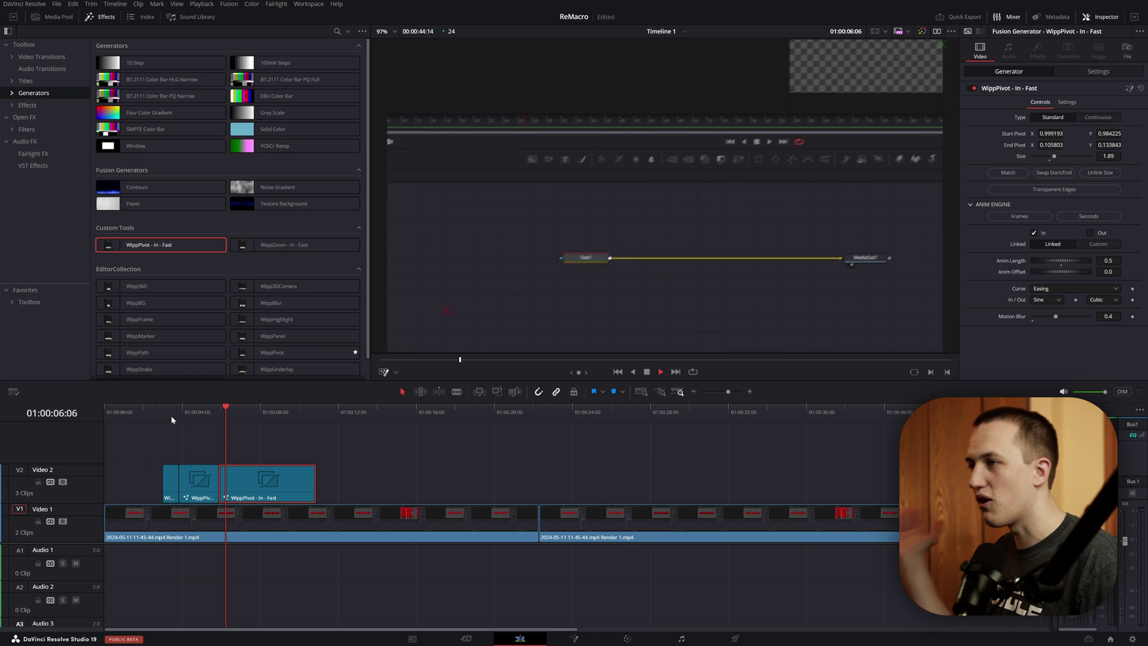
Step: Add WippZoom - In - Fast after the pivots, match its start to the last pivot, and preview the zoom-out
left_click_drag(281, 244, 263, 481)
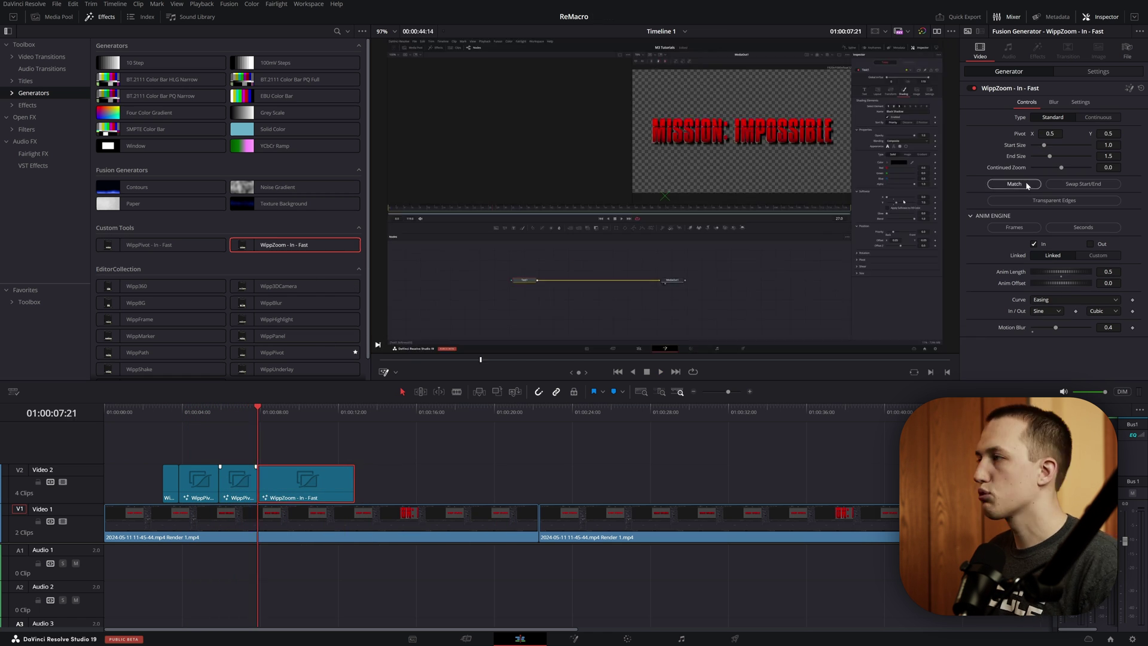
left_click(1026, 185)
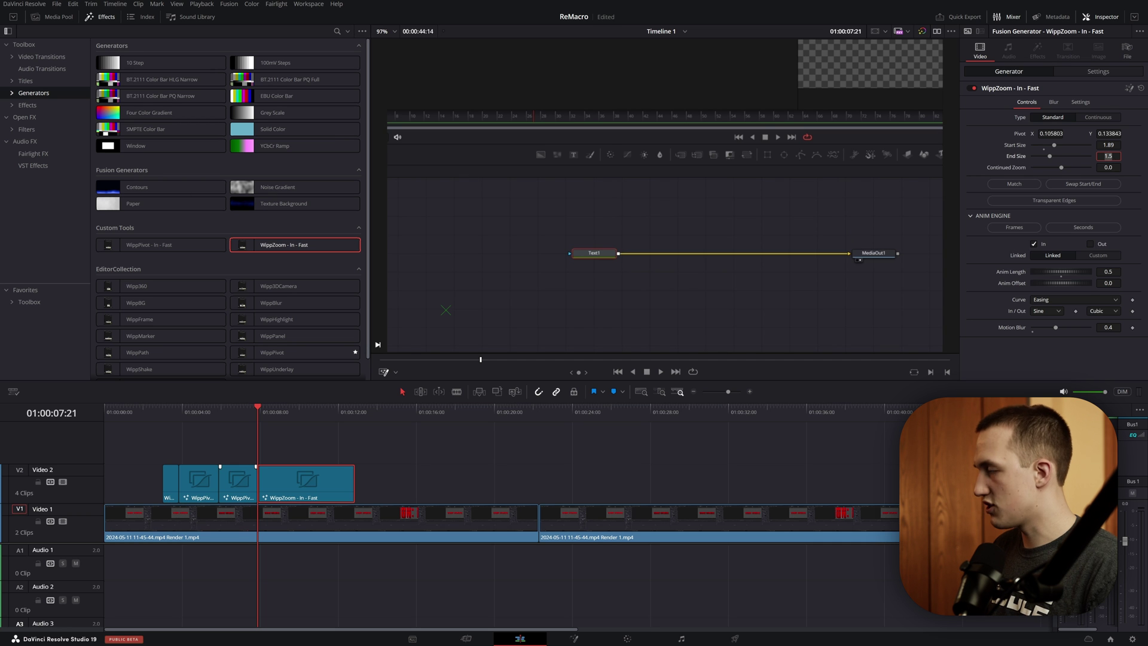
key("space")
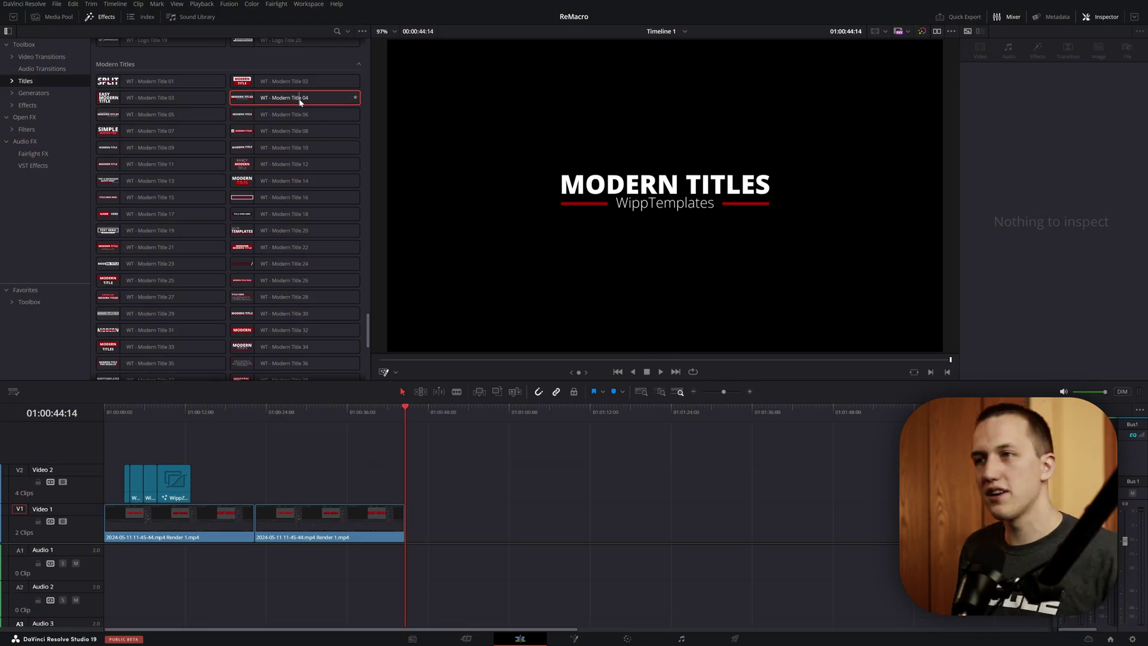
Step: Place WT - Modern Title 04 on Video 2 near 00:48, enter 'LESSON TITLE', and widen the bar padding
left_click_drag(301, 103, 456, 484)
left_click(452, 407)
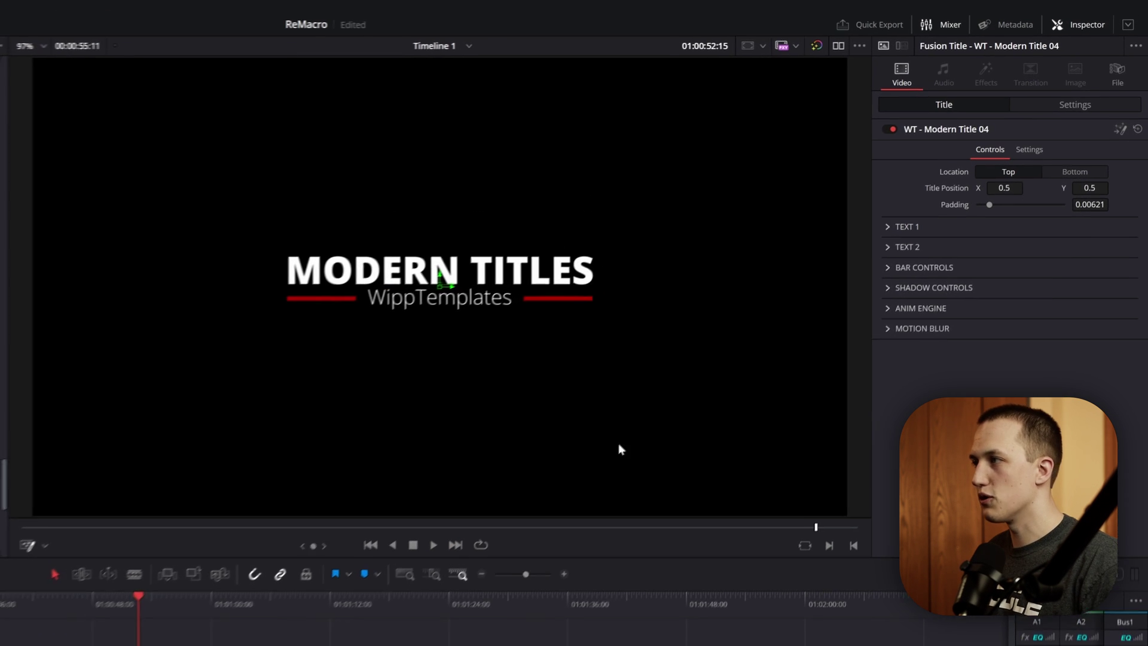
left_click(971, 154)
type("LESSON TITLE")
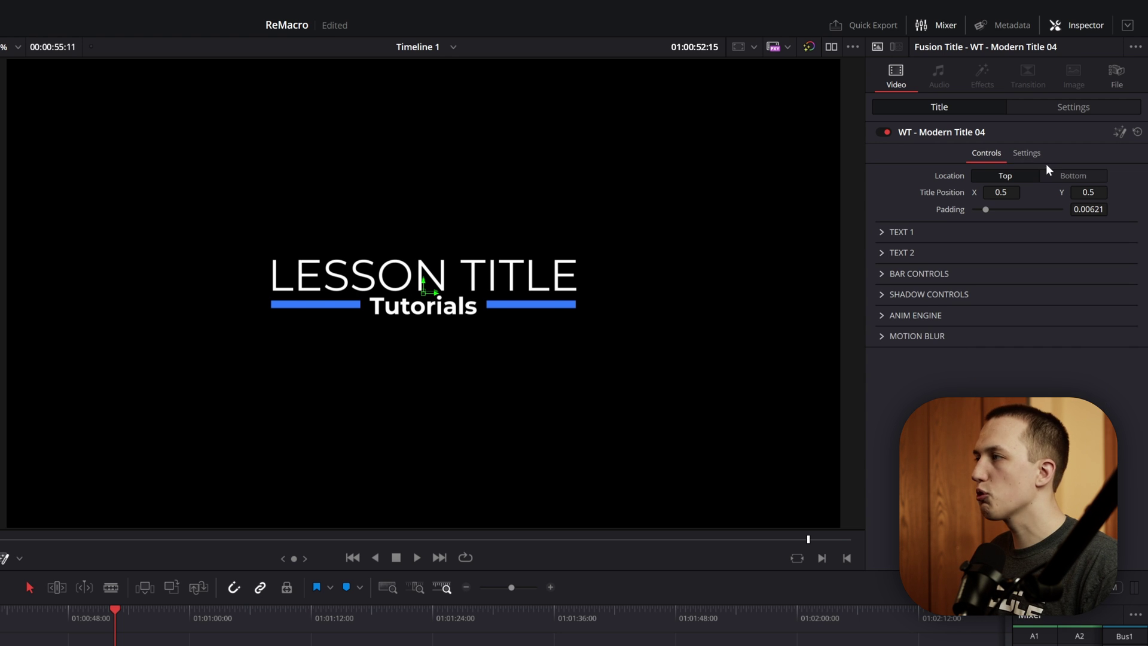
left_click(1050, 174)
left_click_drag(987, 210, 990, 209)
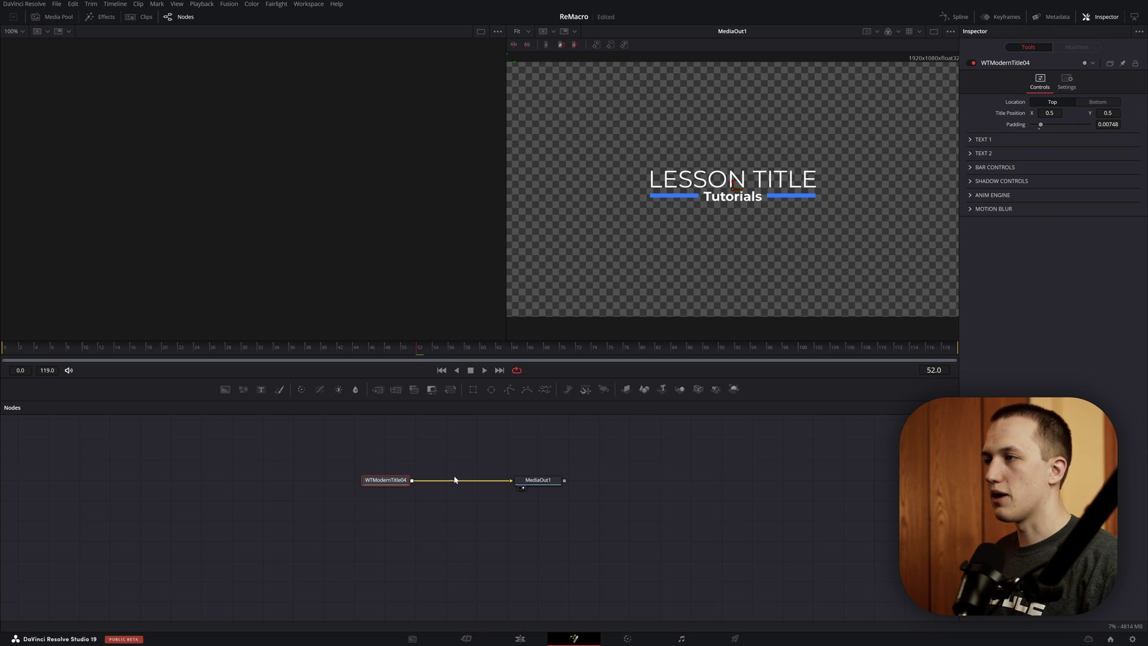
Step: Insert a Transform scaling the title to 2.27, nudge it lower, and save the viewer frame as an image
left_click_drag(884, 106, 563, 265)
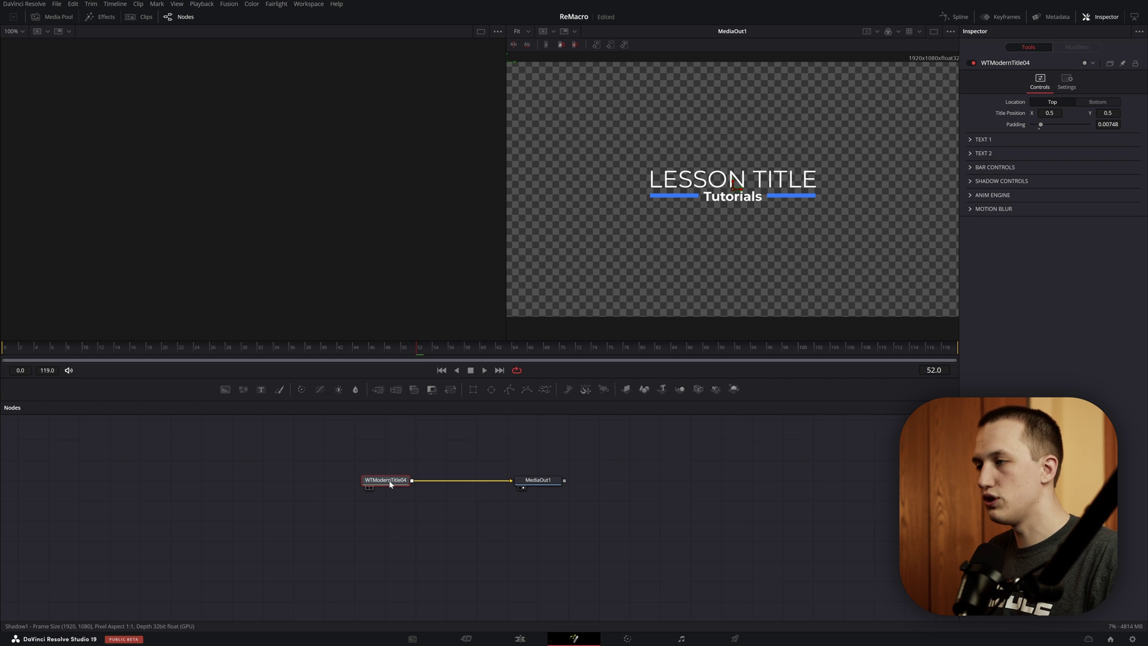
key("shift+space")
type("xf")
key("Return")
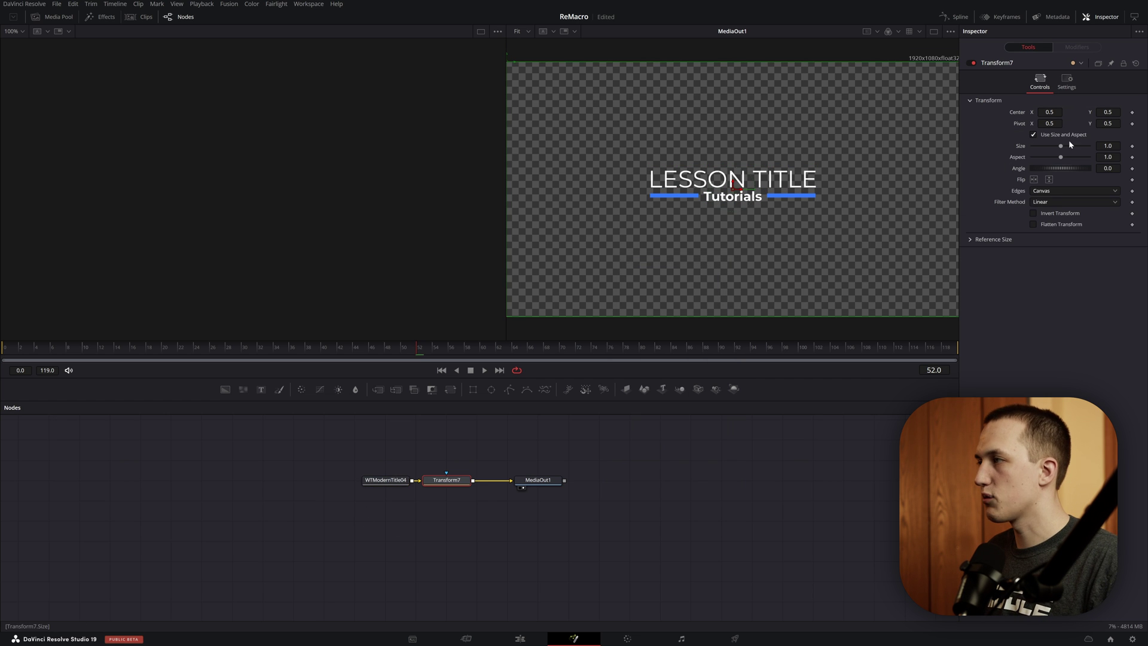
left_click_drag(1064, 143, 1070, 144)
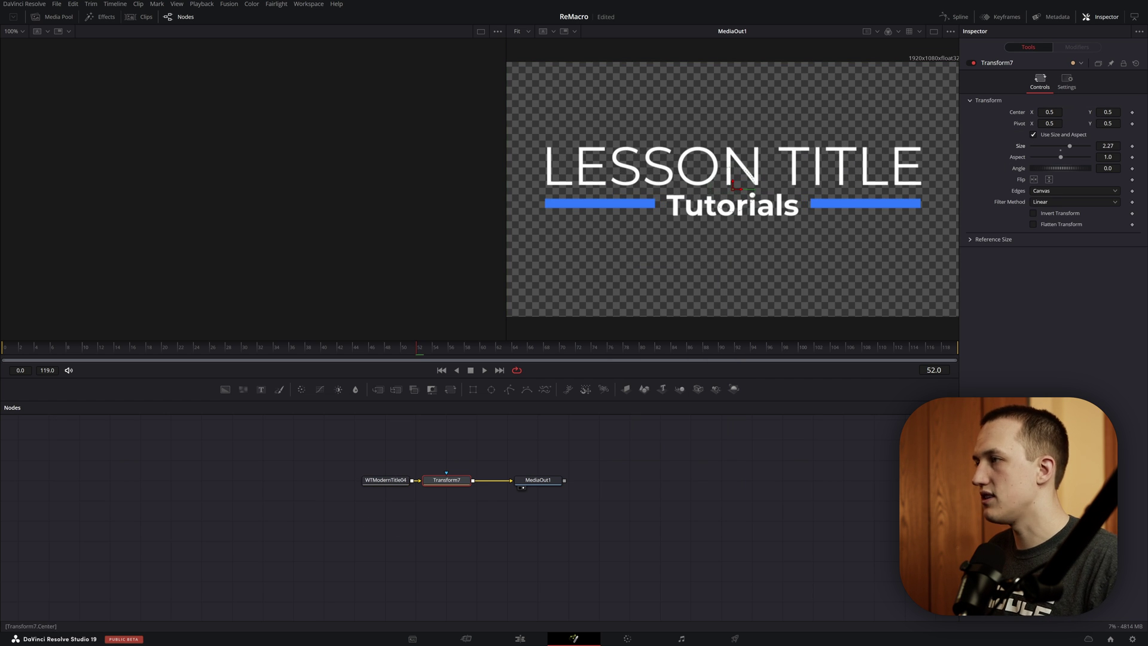
left_click_drag(737, 187, 738, 193)
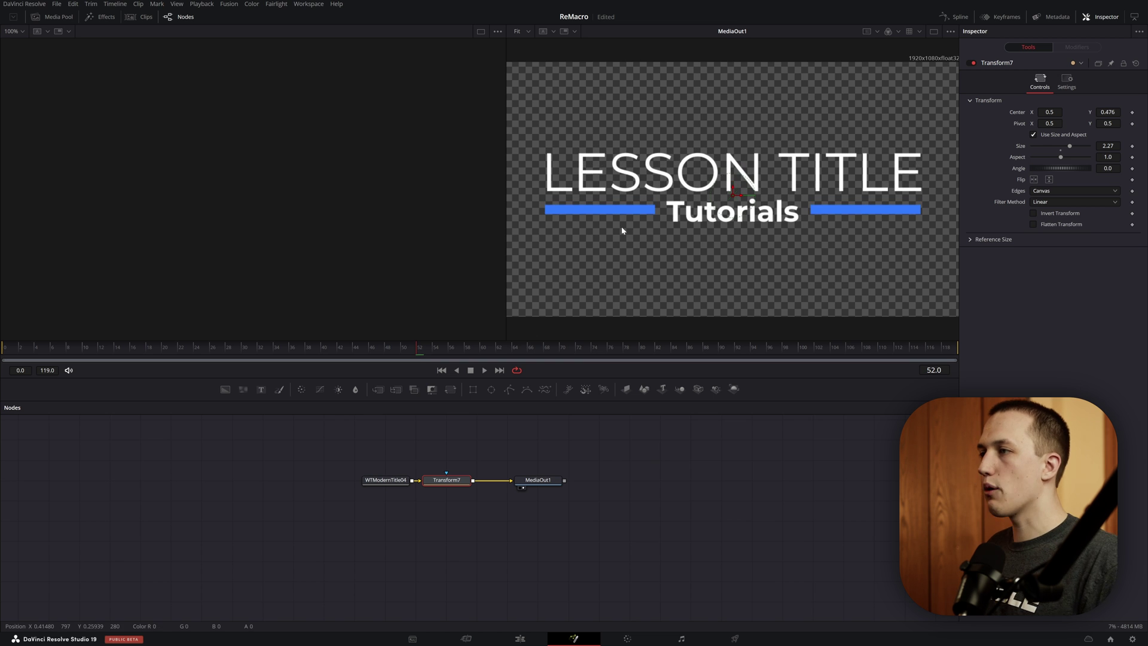
right_click(780, 214)
left_click(807, 279)
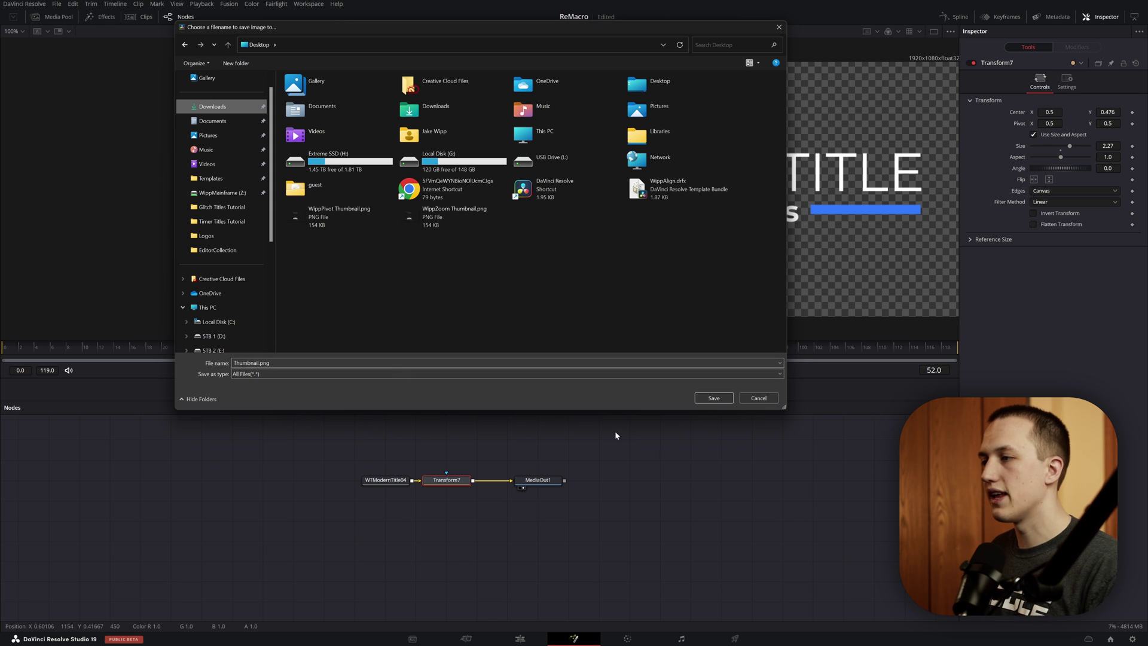
Step: Save Thumbnail.png, delete the temporary Transform, and launch the ReMacro script
left_click(714, 398)
key("Delete")
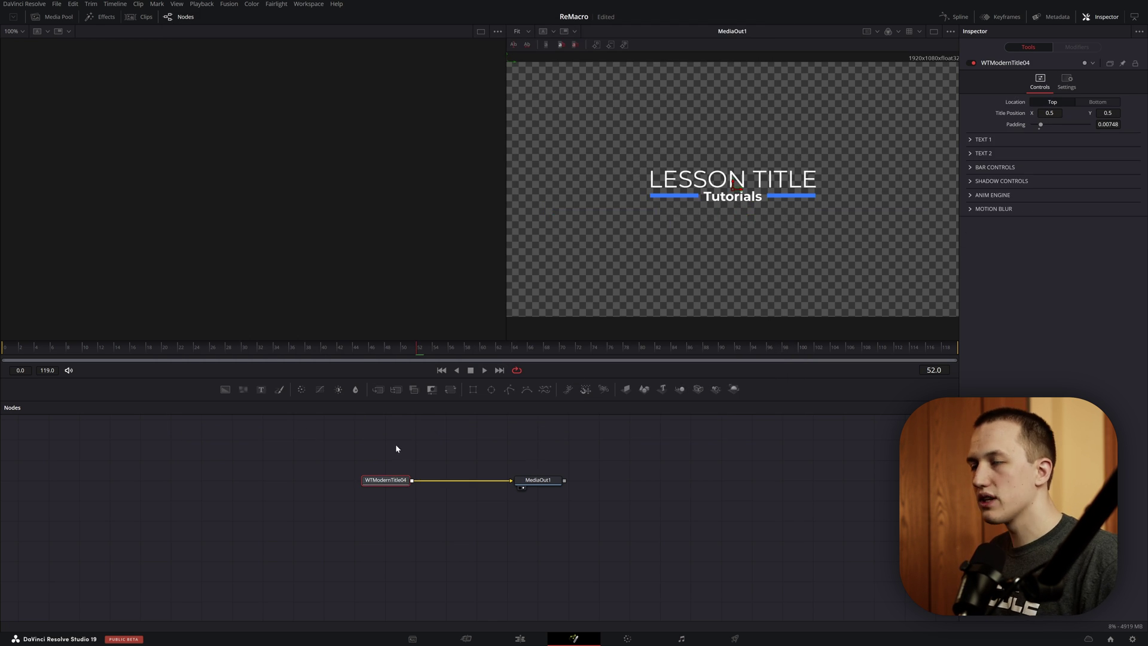
left_click(307, 4)
mouse_move(321, 291)
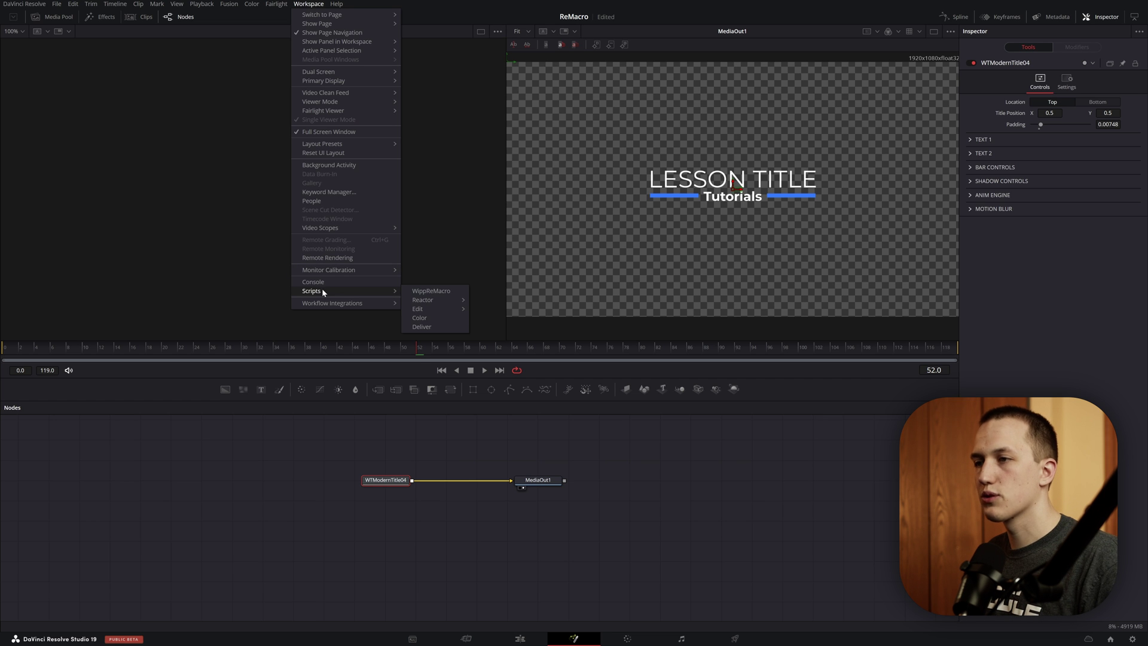
left_click(429, 291)
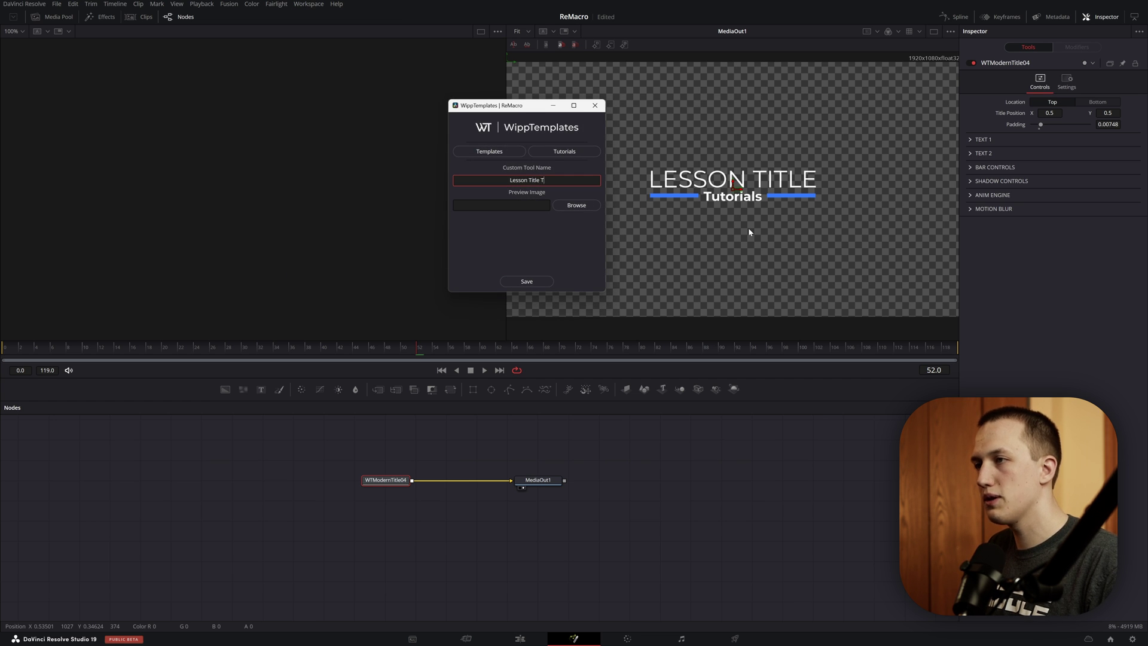
Step: Give the macro Thumbnail.png as preview and save it into Titles > WippTemplates
left_click(587, 206)
double_click(681, 195)
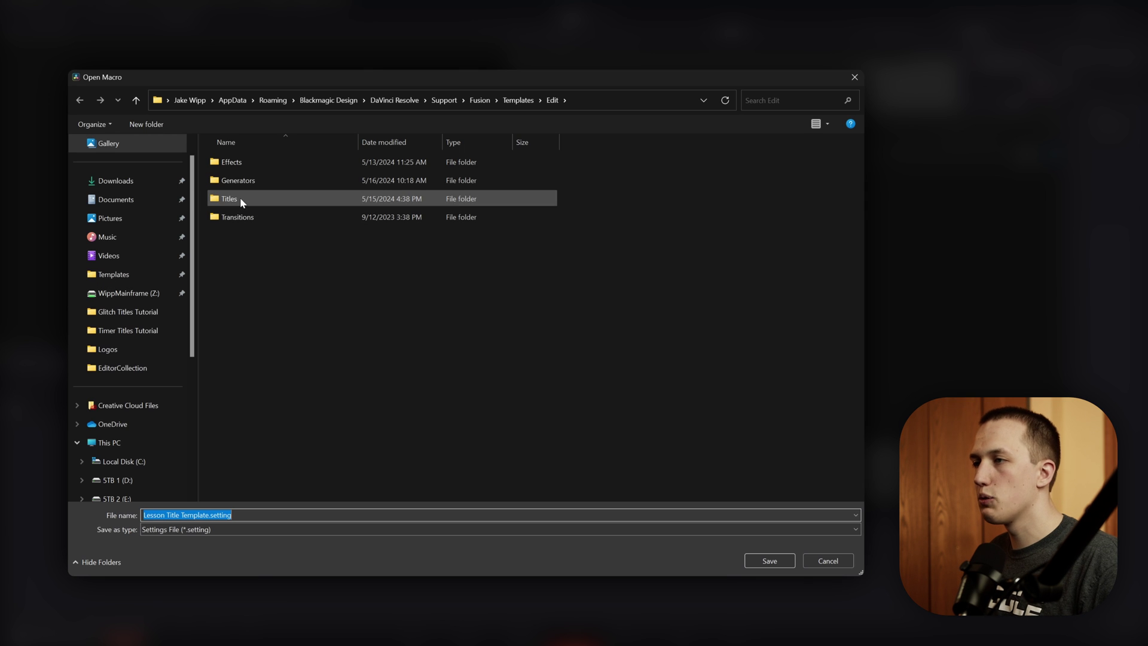
double_click(239, 199)
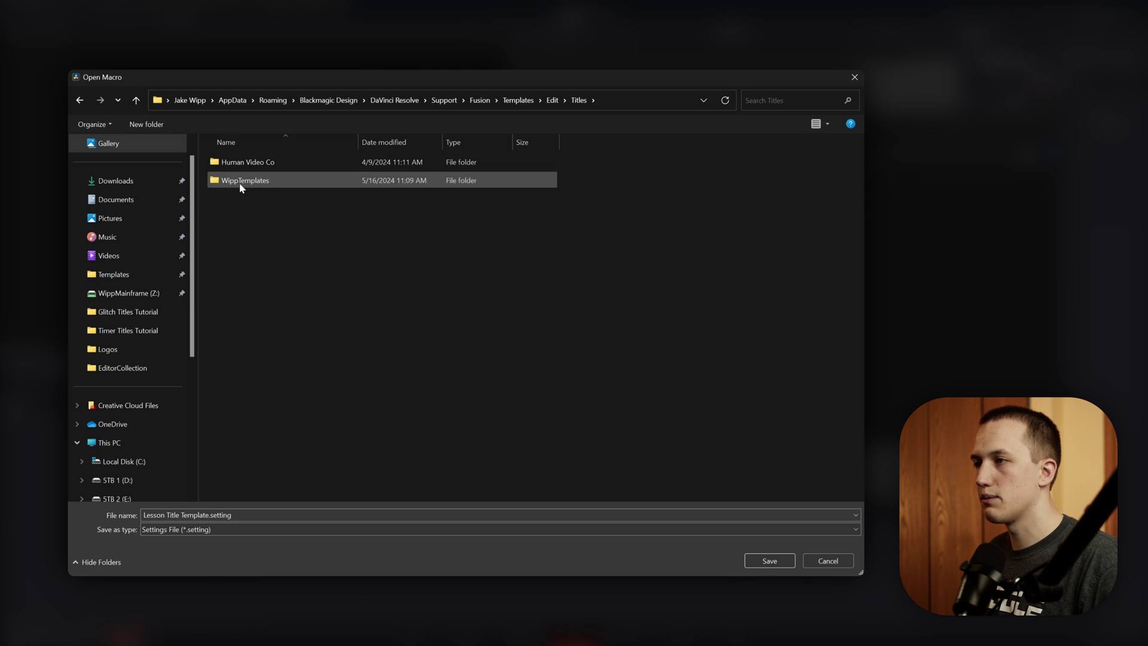
double_click(241, 182)
left_click(780, 564)
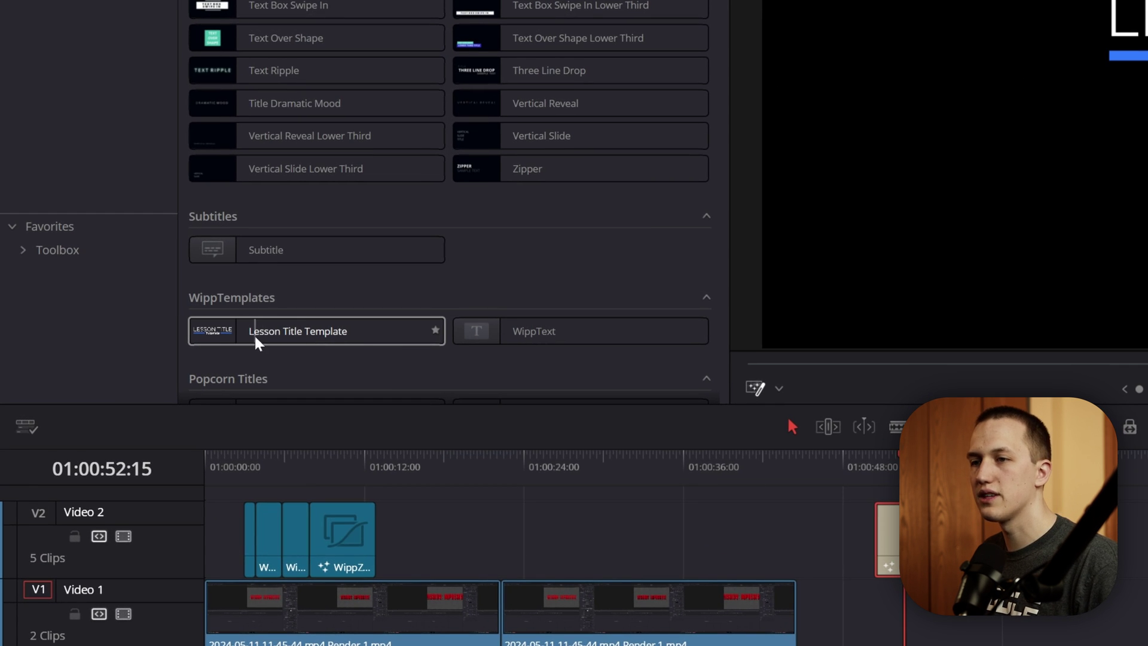
Step: Place the WippTemplates Lesson Title Template on Video 2 near 01:01:00 and play its LESSON TITLE animation
left_click_drag(255, 335, 1100, 538)
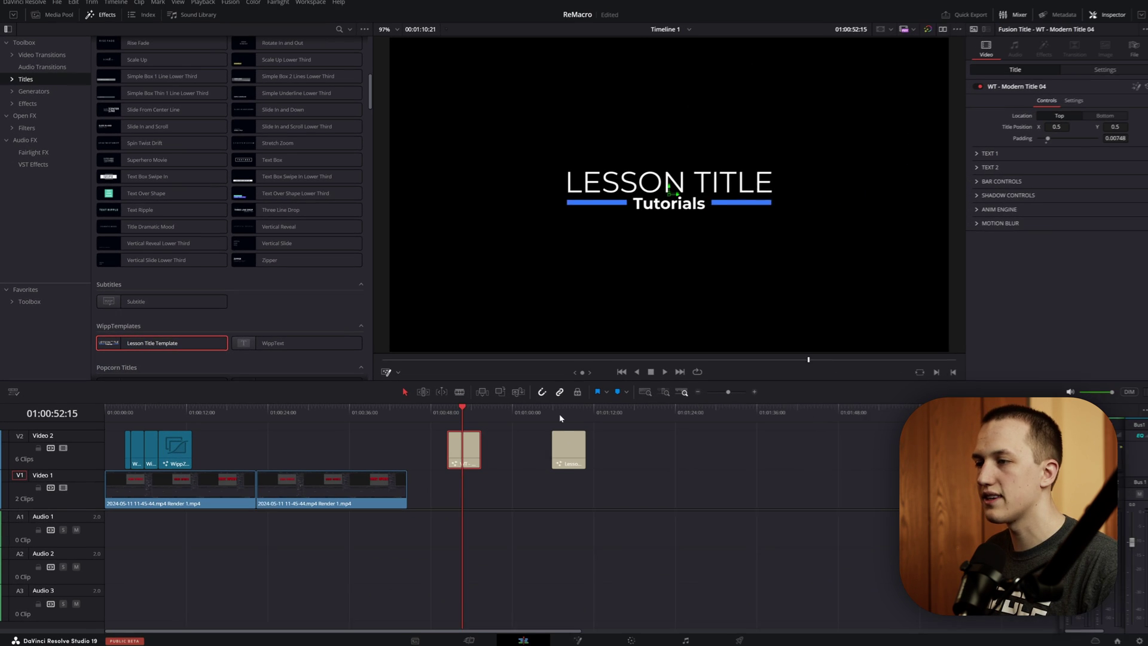
left_click(552, 413)
key("space")
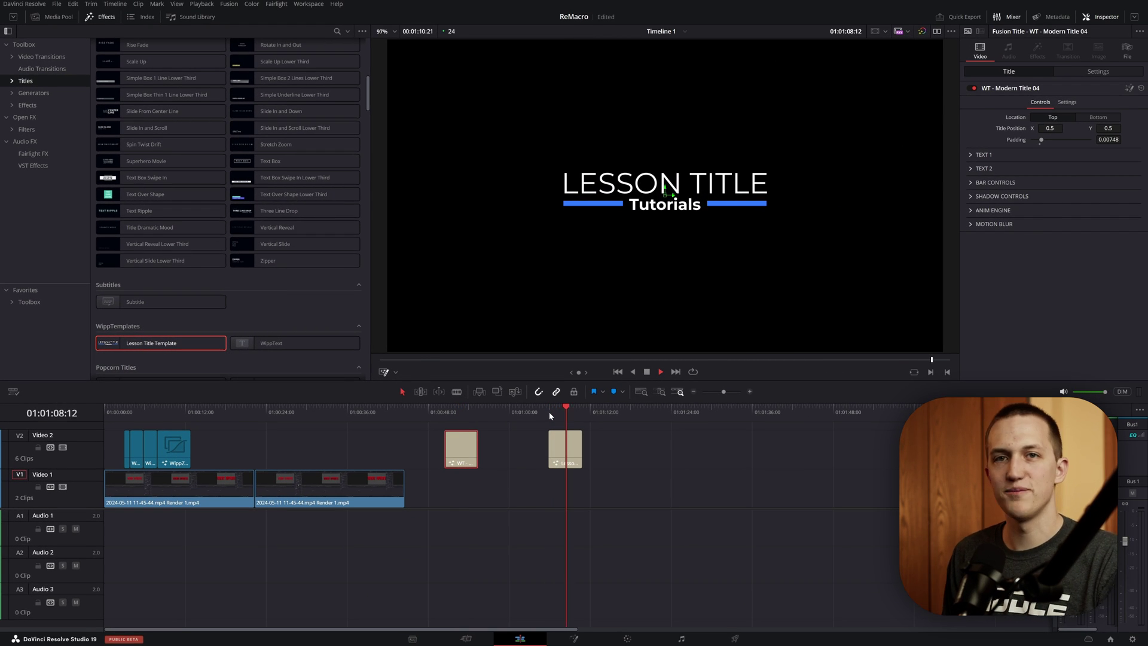